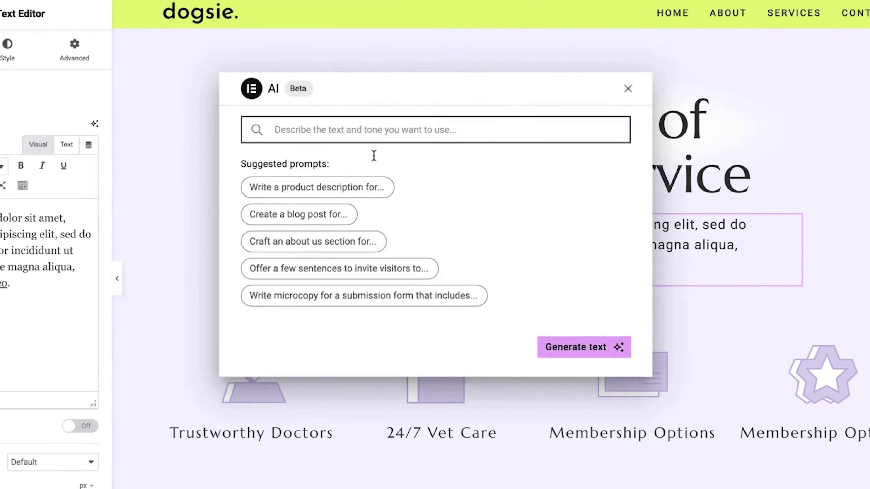
Generate an AI tagline for the subscription vet service, then regenerate the plant image with extra leaves.
{"action": "type", "text": "Write a tagline for a new age veterinary service that is based on subscription without mentioning the business model"}
{"action": "key", "text": "Return"}
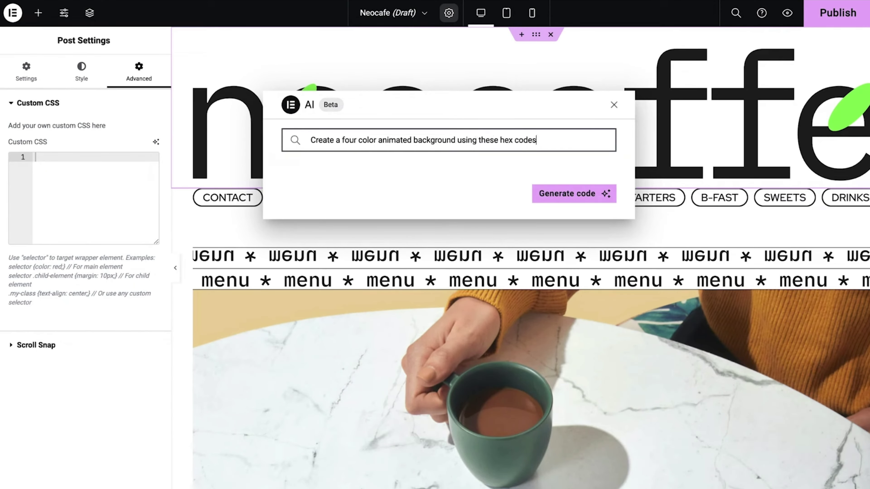
{"action": "type", "text": ": #daa3ff, #d5fdc4, #96b7fd, #f5a3ae"}
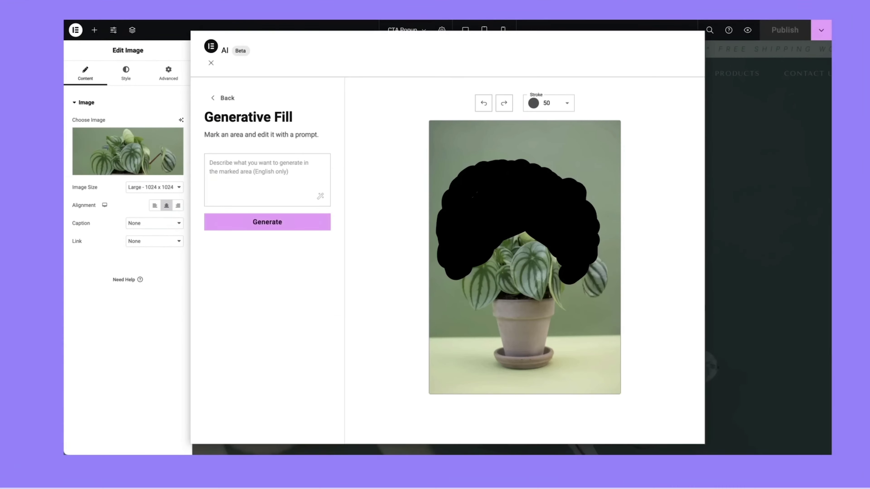
{"action": "type", "text": "add some e"}
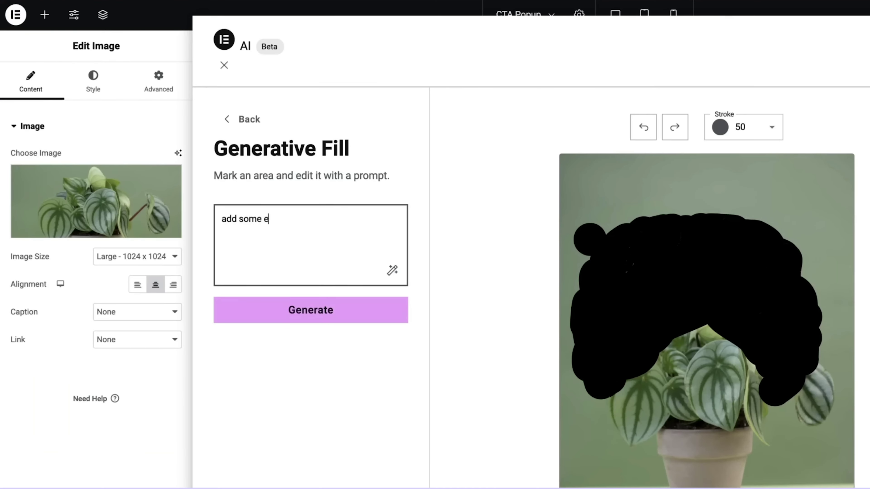
{"action": "type", "text": "xtra leav"}
{"action": "left_click", "coordinate": [305, 217]}
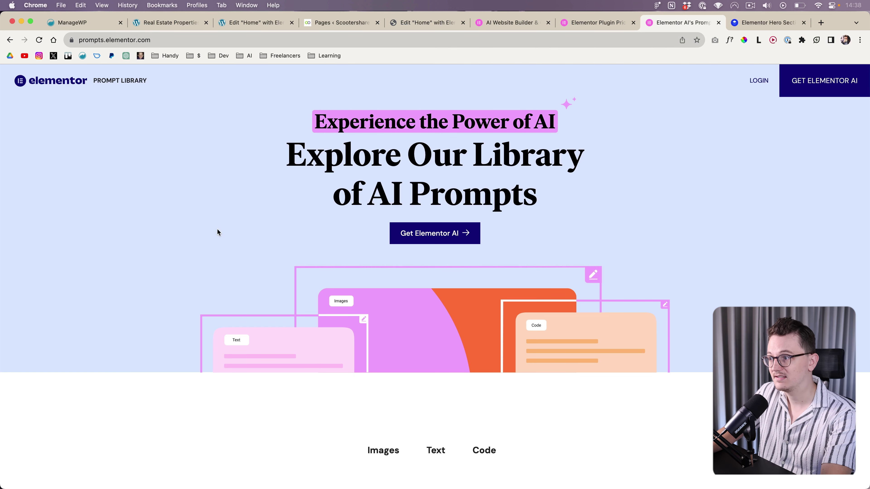
Show the Text prompts and select the 'Make a description with 3 paragraphs' prompt title.
{"action": "scroll", "coordinate": [157, 232], "scroll_direction": "down", "scroll_amount": 6}
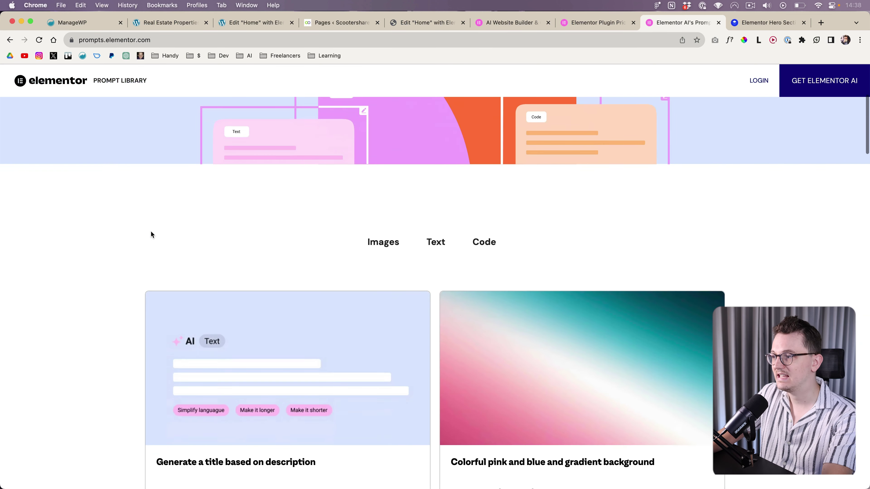
{"action": "scroll", "coordinate": [111, 235], "scroll_direction": "down", "scroll_amount": 3}
{"action": "left_click", "coordinate": [432, 141]}
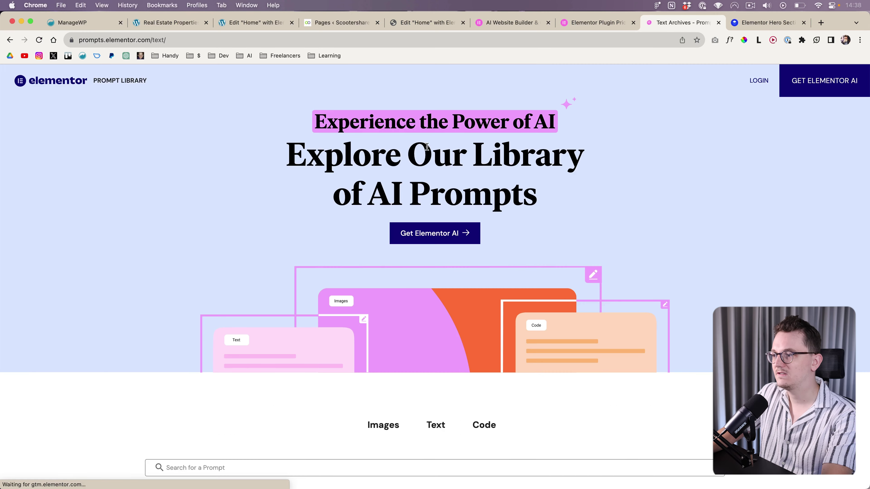
{"action": "scroll", "coordinate": [427, 147], "scroll_direction": "down", "scroll_amount": 12}
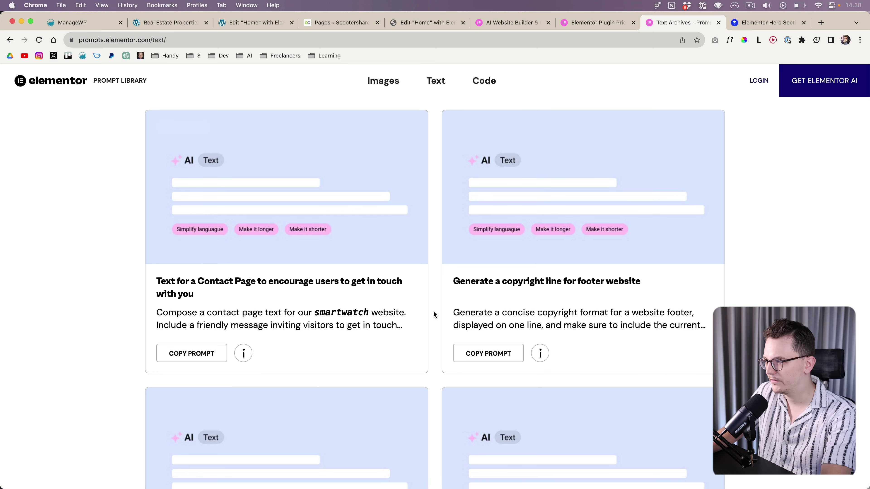
{"action": "scroll", "coordinate": [411, 302], "scroll_direction": "down", "scroll_amount": 8}
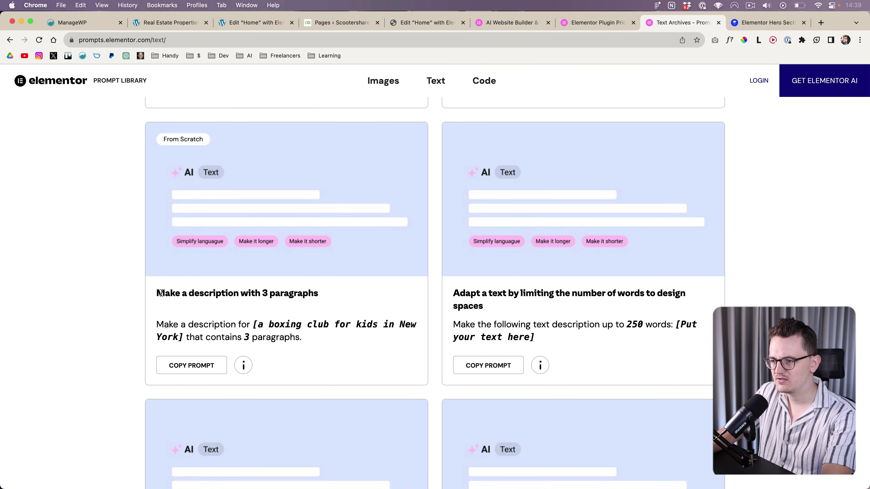
{"action": "left_click_drag", "start_coordinate": [157, 293], "coordinate": [305, 302]}
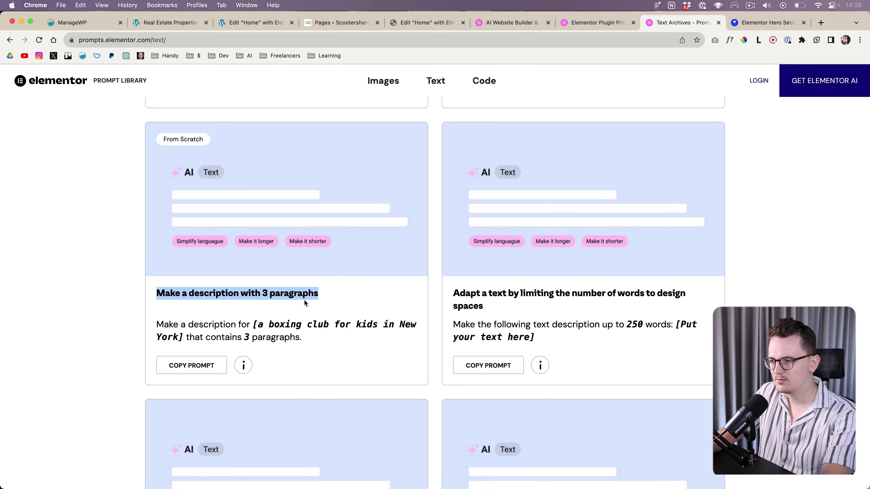
Paste the three-paragraph description prompt into the AI text dialog and adapt it for scooters.
{"action": "left_click", "coordinate": [193, 366]}
{"action": "key", "text": "super+5"}
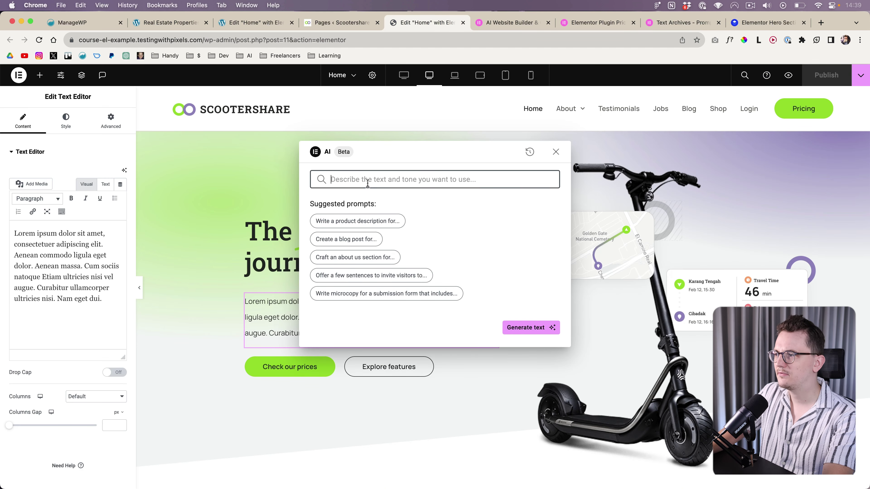
{"action": "key", "text": "super+v"}
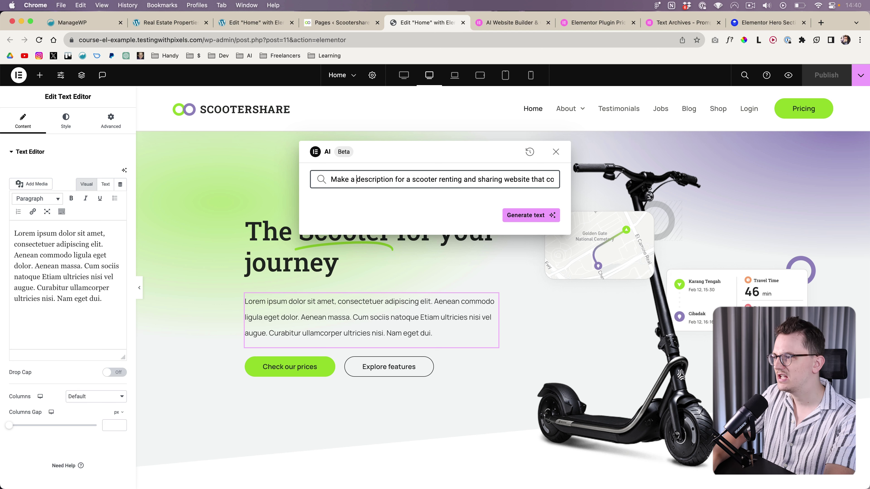
{"action": "left_click", "coordinate": [404, 179]}
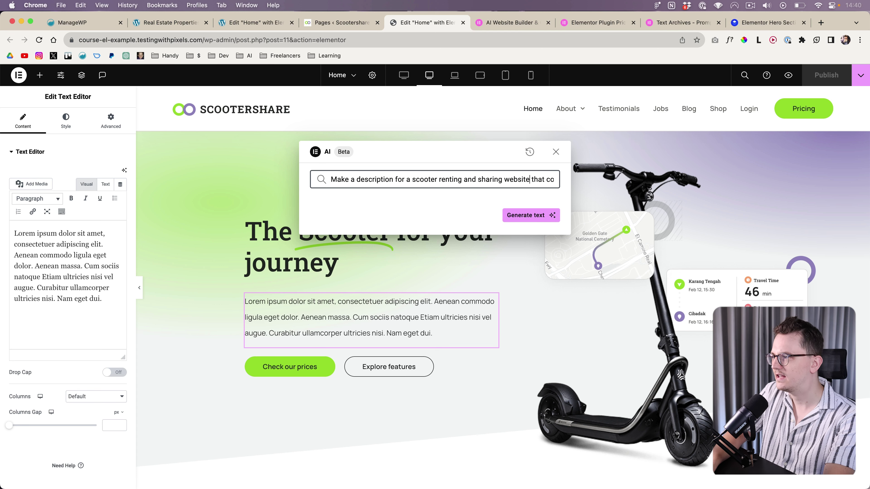
{"action": "left_click", "coordinate": [506, 179]}
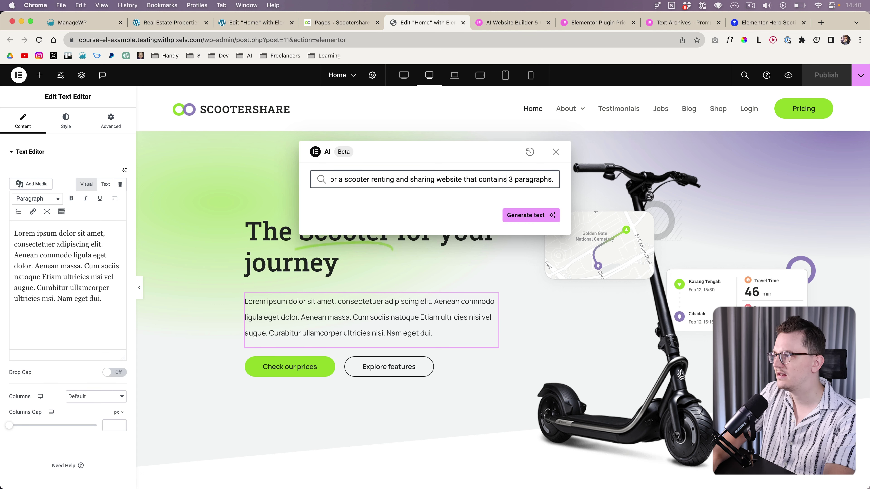
{"action": "left_click", "coordinate": [531, 215]}
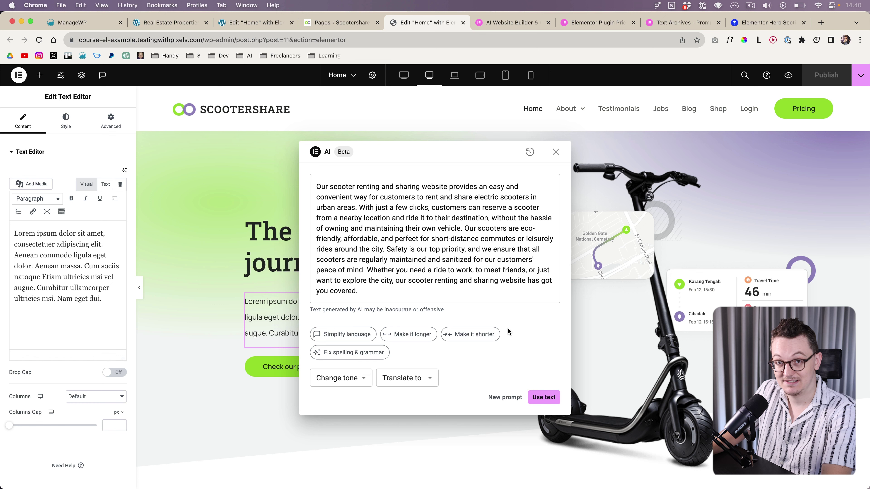
{"action": "left_click", "coordinate": [410, 339]}
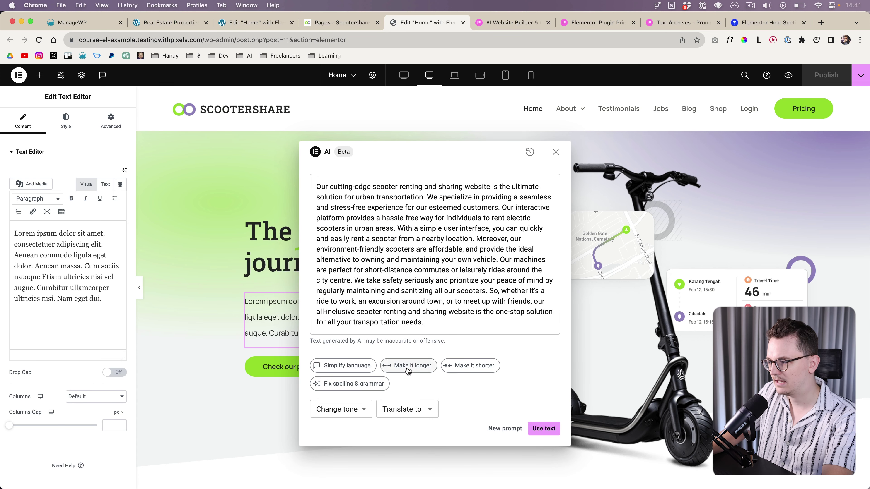
Shorten the generated scooter-rental description twice.
{"action": "left_click", "coordinate": [473, 366]}
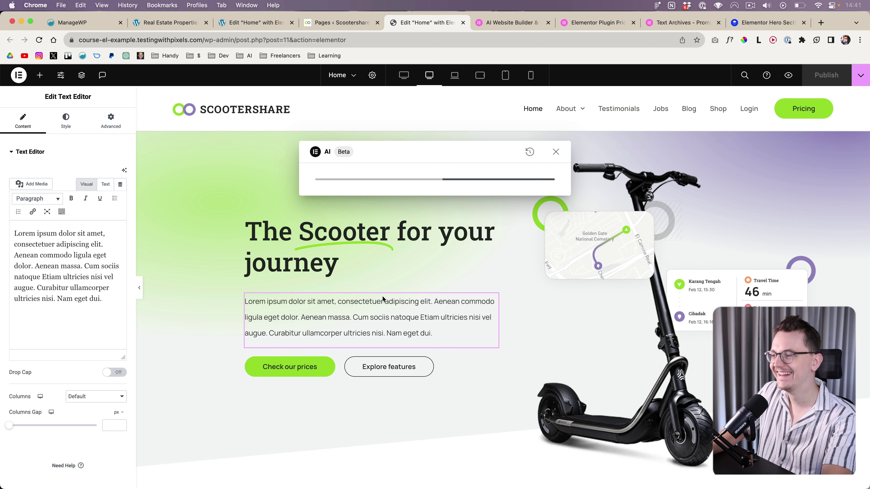
{"action": "left_click", "coordinate": [469, 291]}
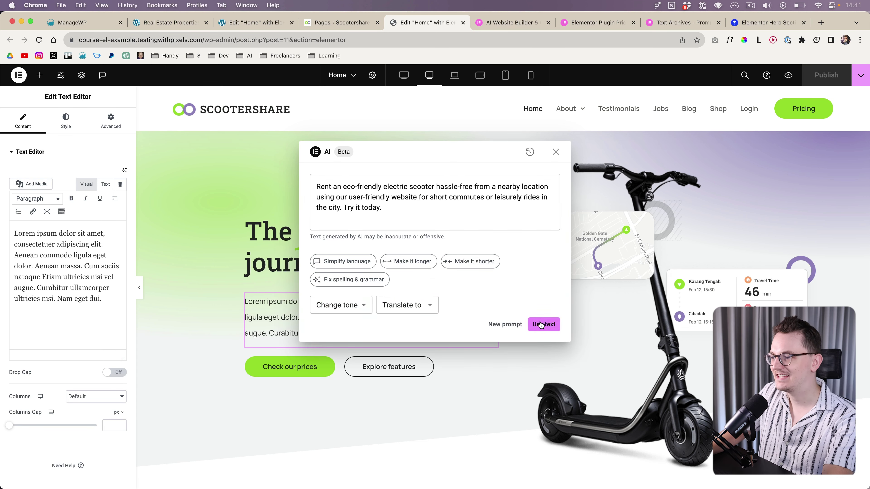
{"action": "left_click", "coordinate": [541, 325]}
{"action": "scroll", "coordinate": [473, 192], "scroll_direction": "down", "scroll_amount": 10}
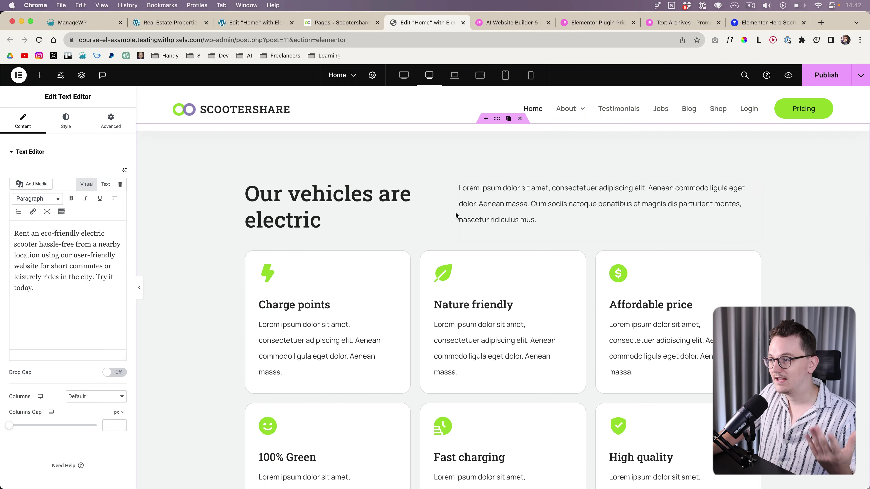
Use AI to rewrite 'Our vehicles are electric' as 'Go green with electric scooters'.
{"action": "scroll", "coordinate": [456, 214], "scroll_direction": "up", "scroll_amount": 2}
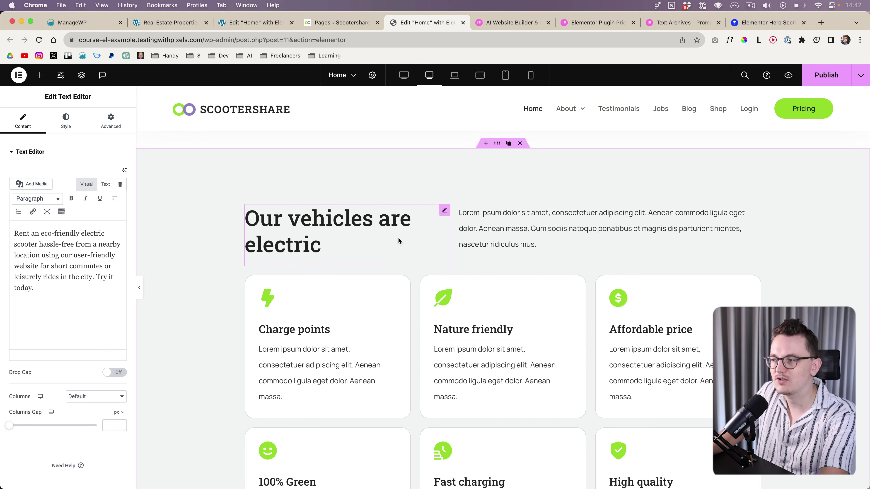
{"action": "left_click", "coordinate": [444, 212]}
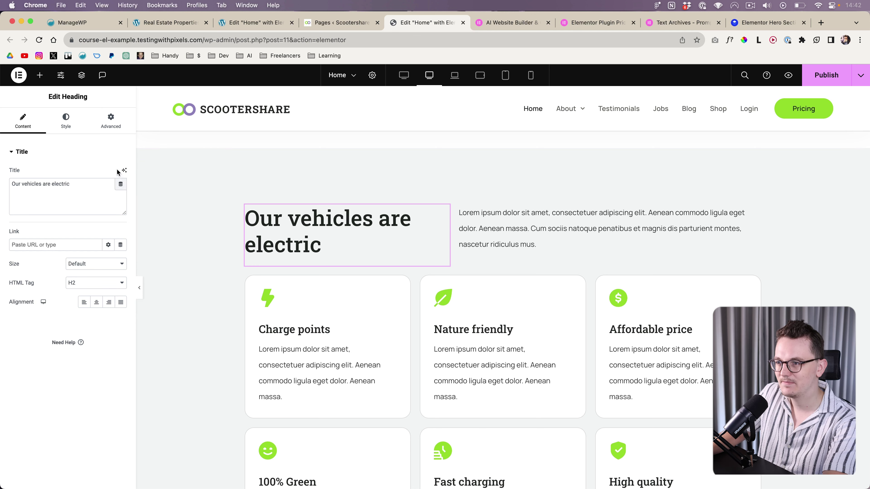
{"action": "left_click", "coordinate": [125, 171]}
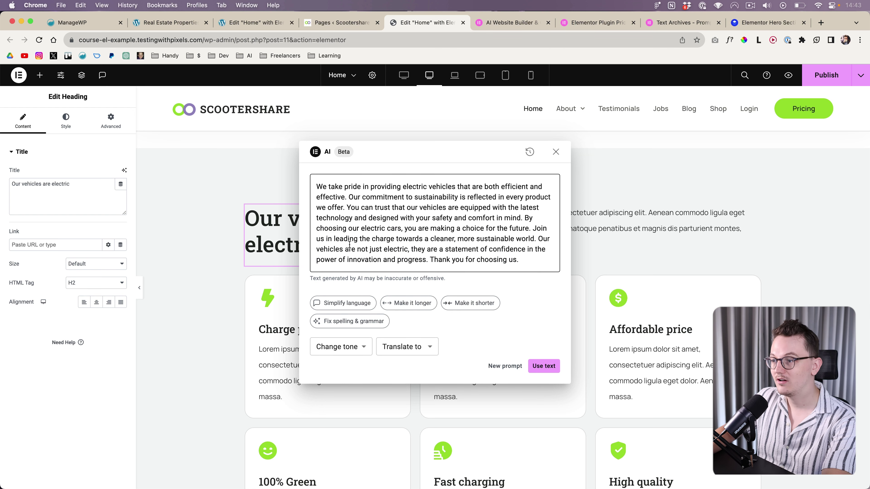
{"action": "left_click_drag", "start_coordinate": [415, 158], "coordinate": [568, 170]}
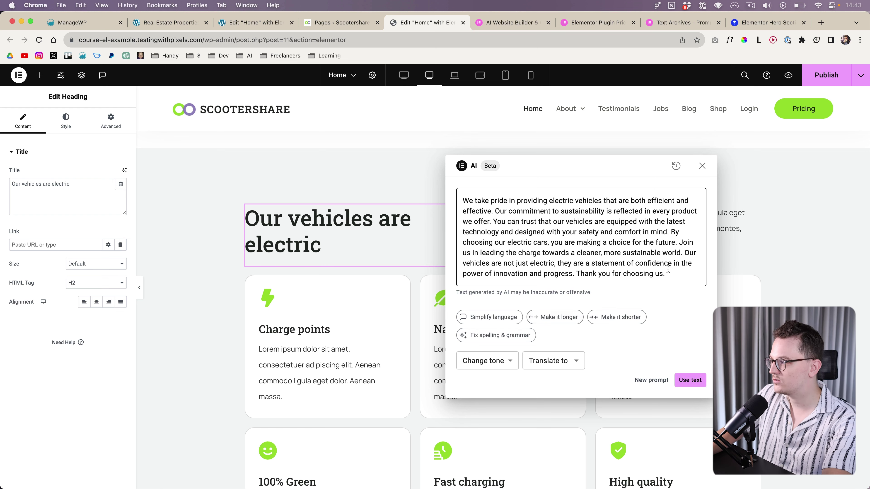
{"action": "left_click", "coordinate": [606, 320]}
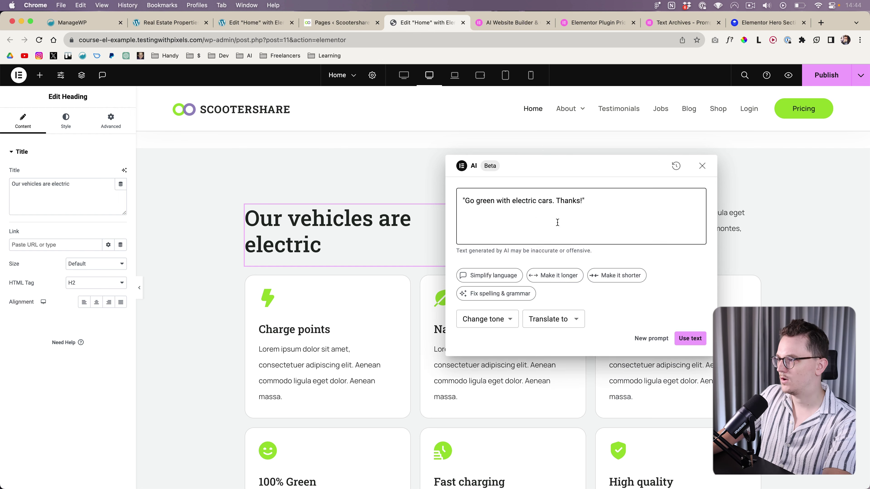
{"action": "double_click", "coordinate": [543, 202]}
{"action": "type", "text": "scooters"}
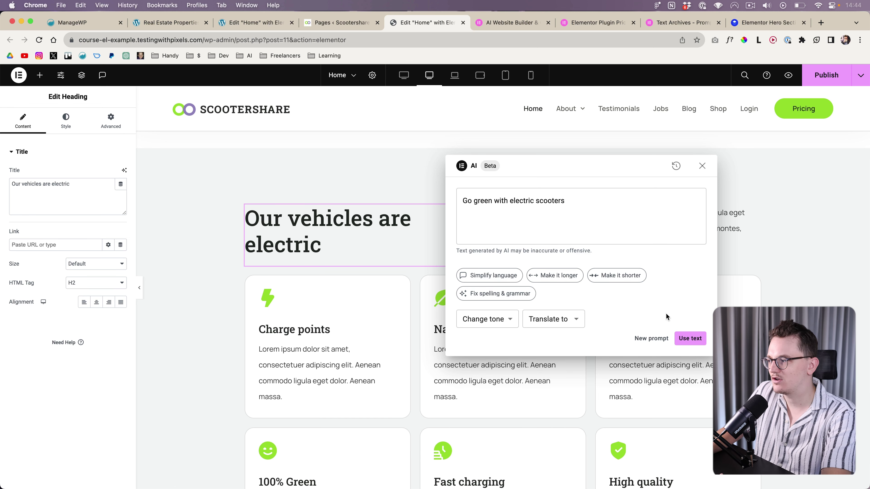
{"action": "left_click", "coordinate": [689, 341]}
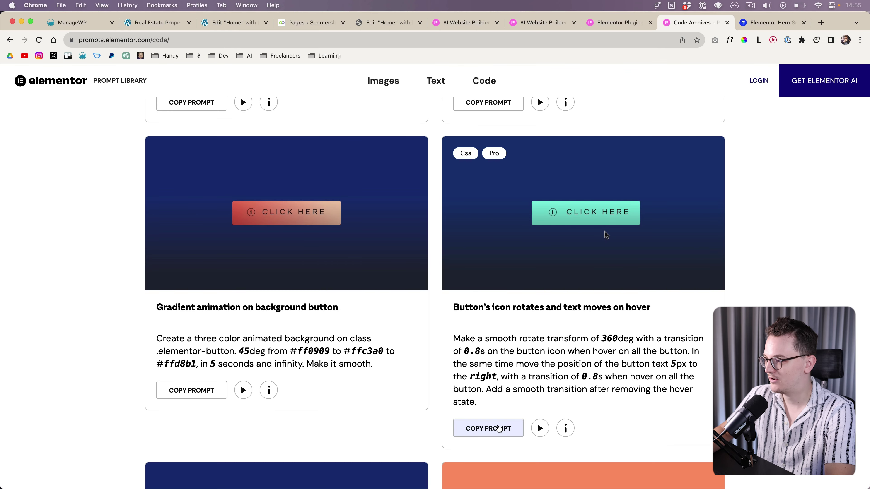
Copy the 'Button's icon rotates and text moves on hover' prompt and return to the editor.
{"action": "left_click", "coordinate": [499, 429]}
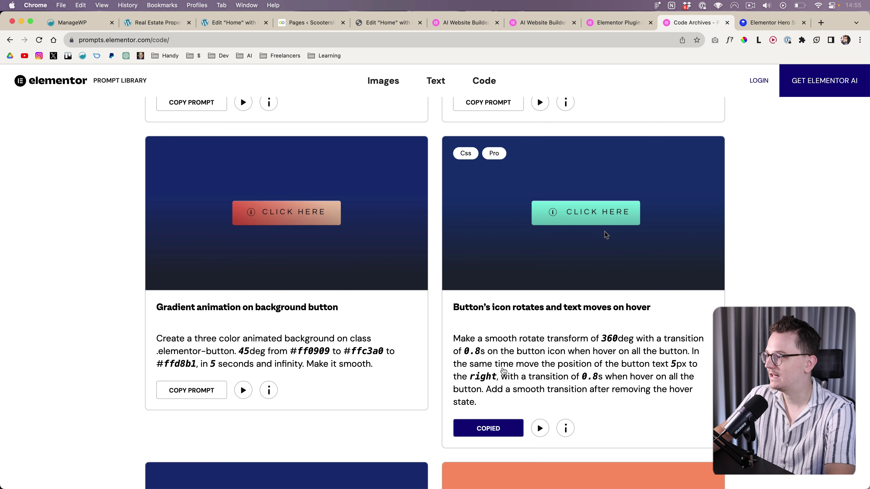
{"action": "left_click", "coordinate": [376, 23]}
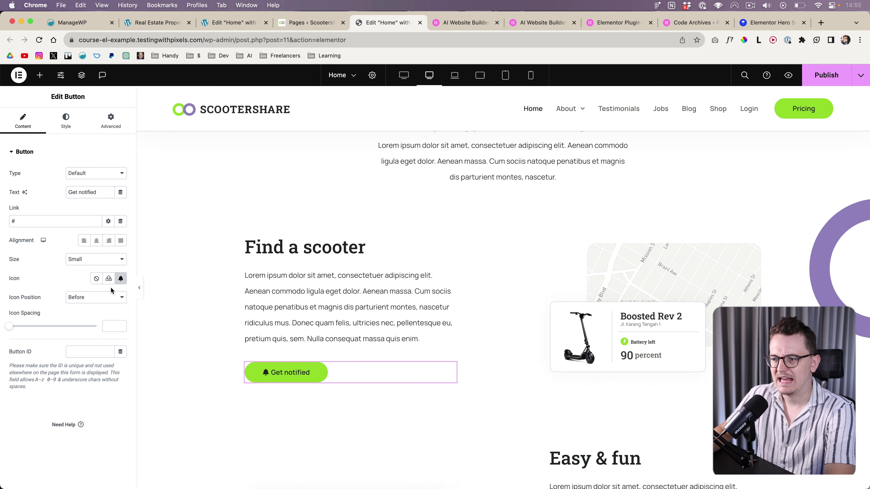
Insert AI custom CSS into Get notified: icon spins 360deg, text shifts 5px right on hover.
{"action": "left_click", "coordinate": [111, 119]}
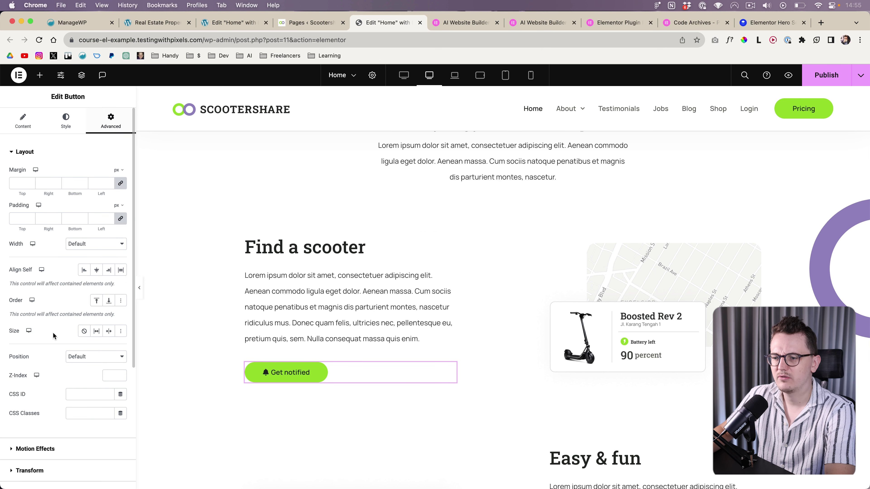
{"action": "scroll", "coordinate": [55, 334], "scroll_direction": "down", "scroll_amount": 5}
{"action": "left_click", "coordinate": [52, 419]}
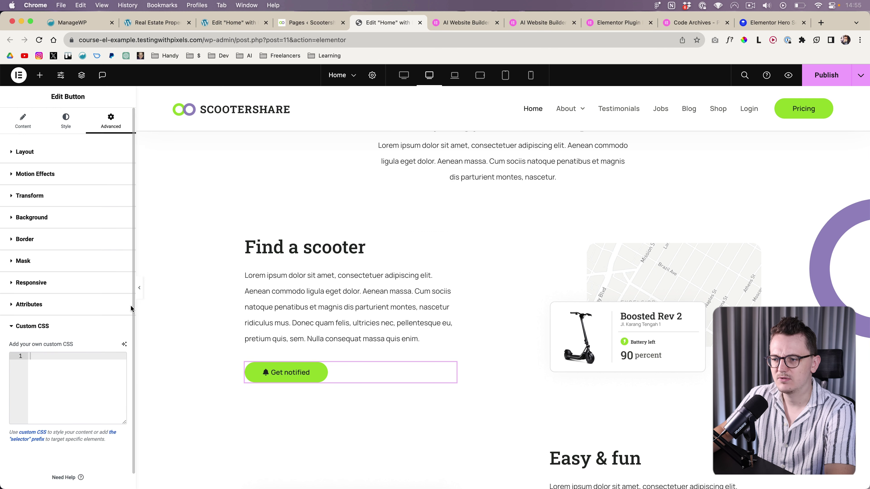
{"action": "left_click", "coordinate": [124, 344]}
{"action": "left_click", "coordinate": [377, 217]}
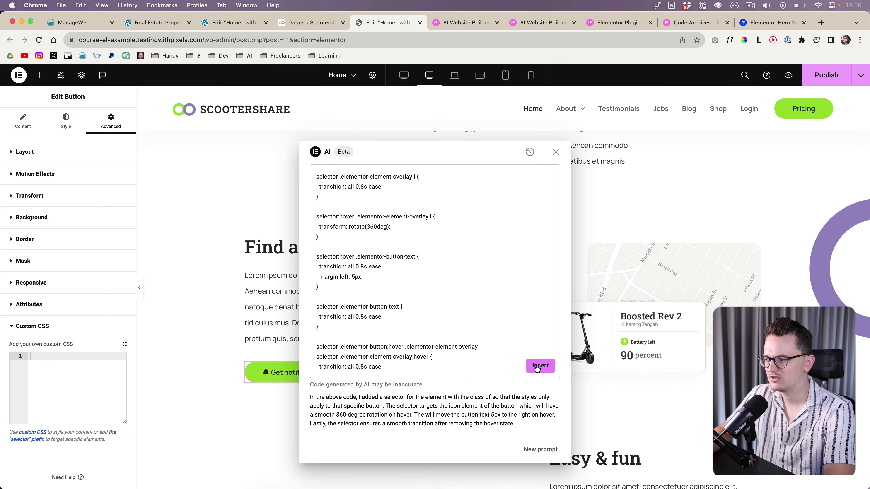
{"action": "left_click", "coordinate": [540, 366]}
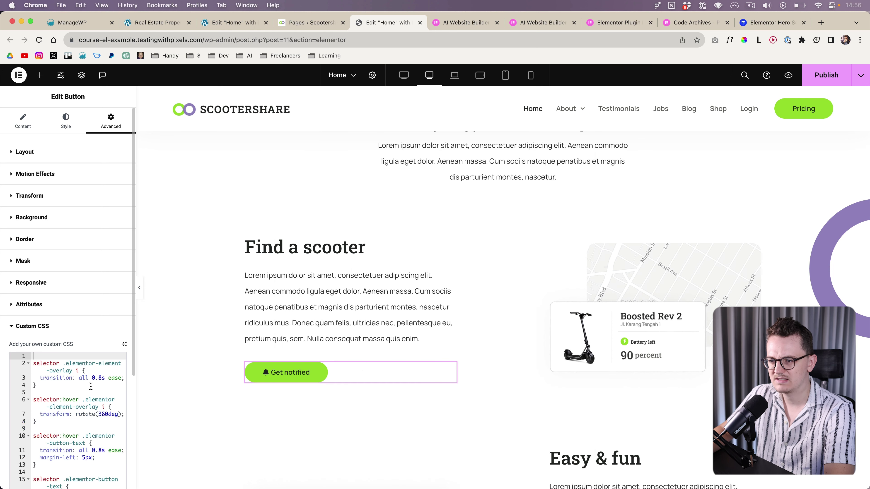
{"action": "scroll", "coordinate": [90, 387], "scroll_direction": "down", "scroll_amount": 5}
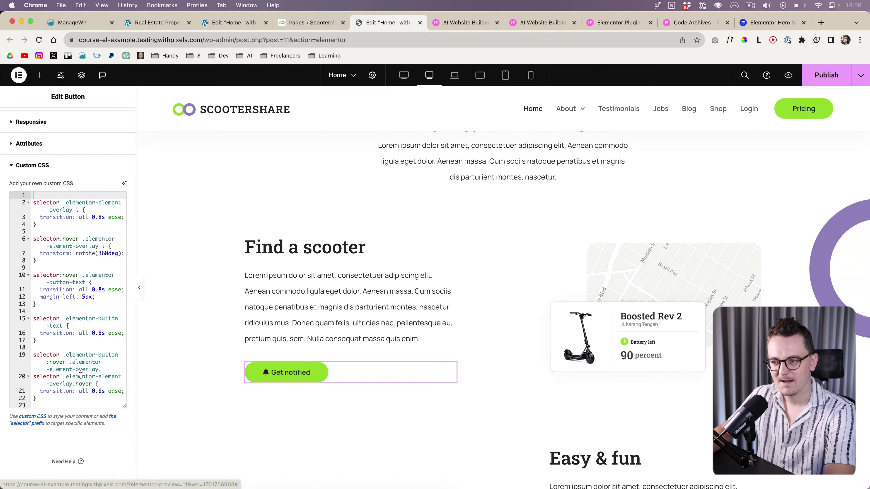
{"action": "scroll", "coordinate": [79, 374], "scroll_direction": "up", "scroll_amount": 2}
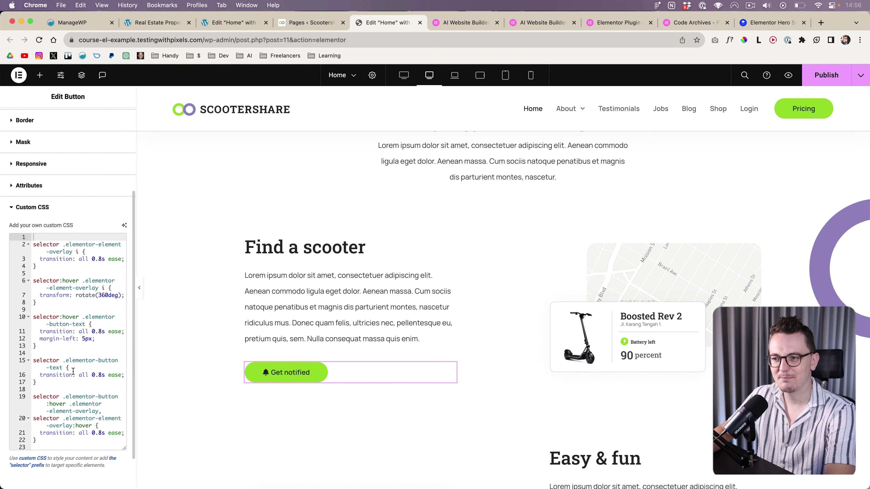
{"action": "scroll", "coordinate": [75, 372], "scroll_direction": "down", "scroll_amount": 2}
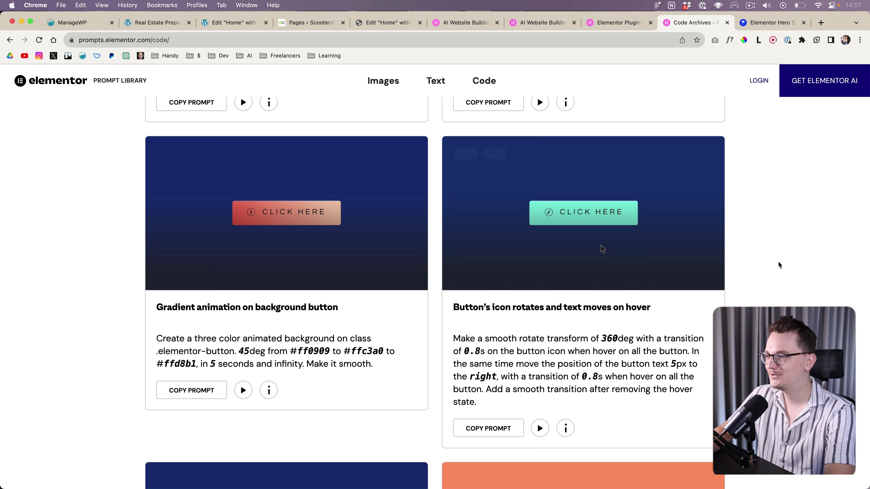
Copy the 'Button's icon grows and text moves on hover' prompt and return to the editor.
{"action": "scroll", "coordinate": [778, 262], "scroll_direction": "down", "scroll_amount": 6}
{"action": "scroll", "coordinate": [778, 264], "scroll_direction": "down", "scroll_amount": 1}
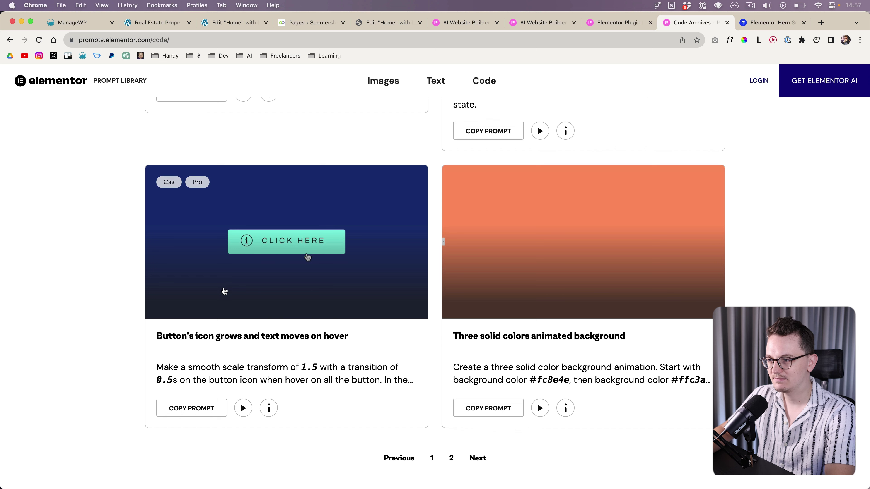
{"action": "left_click", "coordinate": [212, 409]}
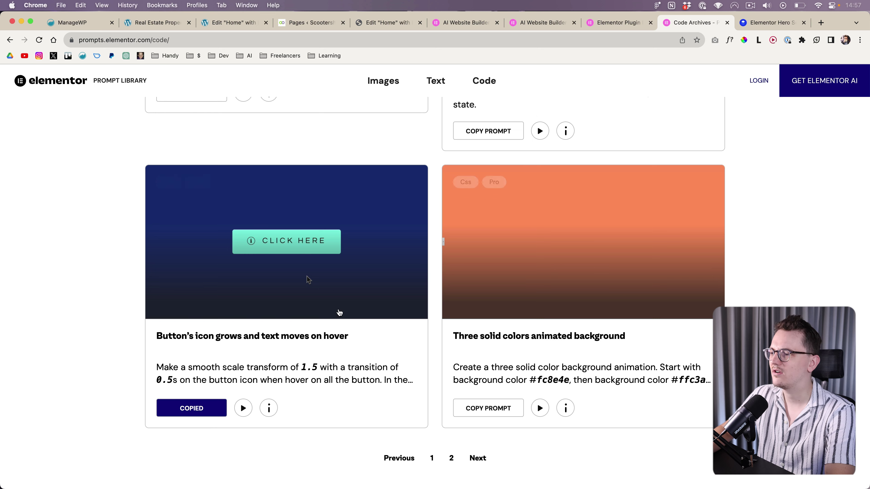
{"action": "key", "text": "super+5"}
Swap the button's CSS for AI code scaling the icon 1.5× with 8px text margin on hover.
{"action": "key", "text": "super+a"}
{"action": "key", "text": "BackSpace"}
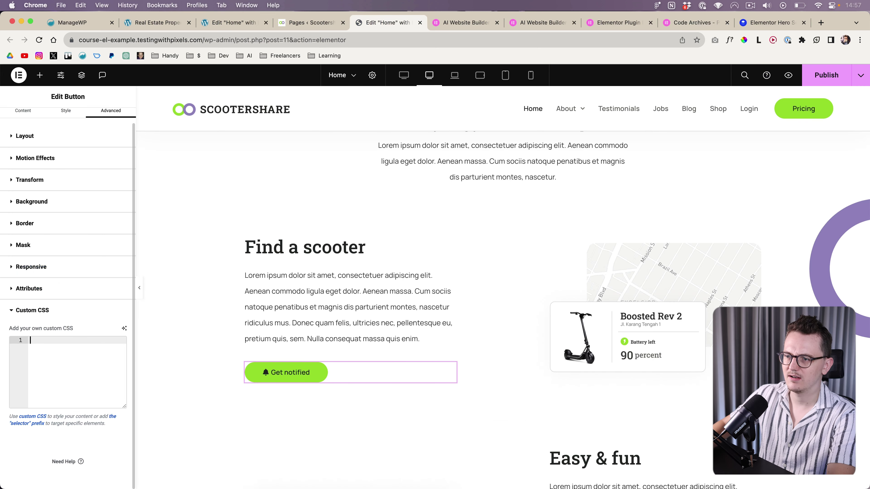
{"action": "left_click", "coordinate": [124, 329]}
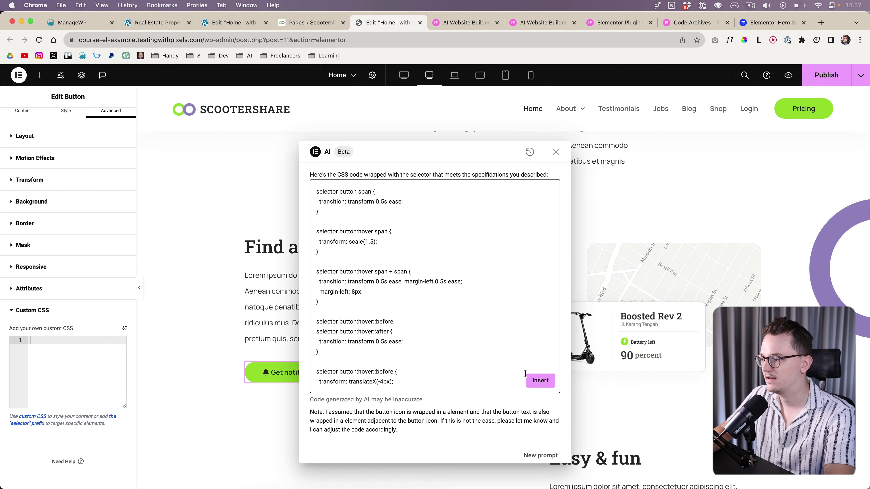
{"action": "left_click", "coordinate": [540, 380]}
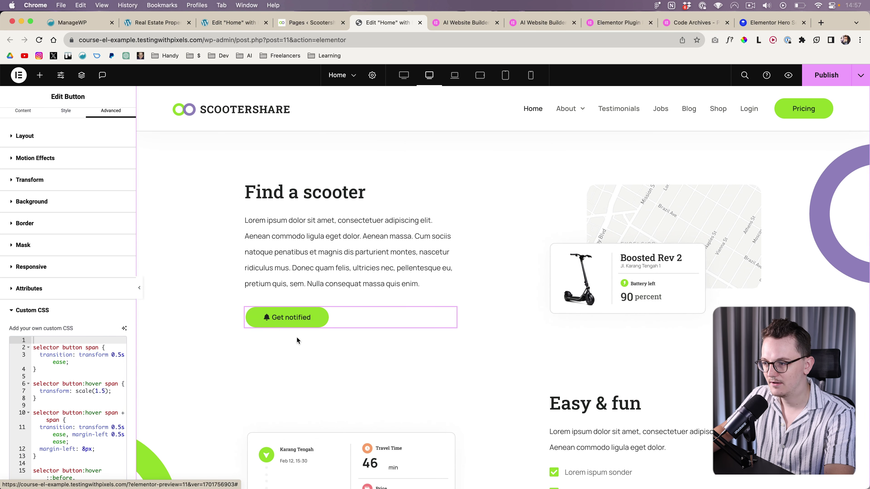
{"action": "scroll", "coordinate": [71, 330], "scroll_direction": "down", "scroll_amount": 2}
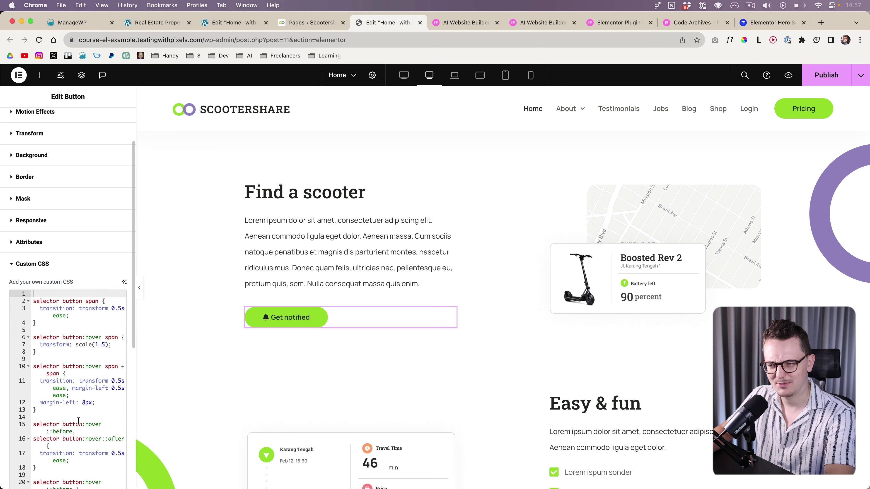
{"action": "scroll", "coordinate": [79, 421], "scroll_direction": "down", "scroll_amount": 5}
{"action": "scroll", "coordinate": [85, 328], "scroll_direction": "up", "scroll_amount": 4}
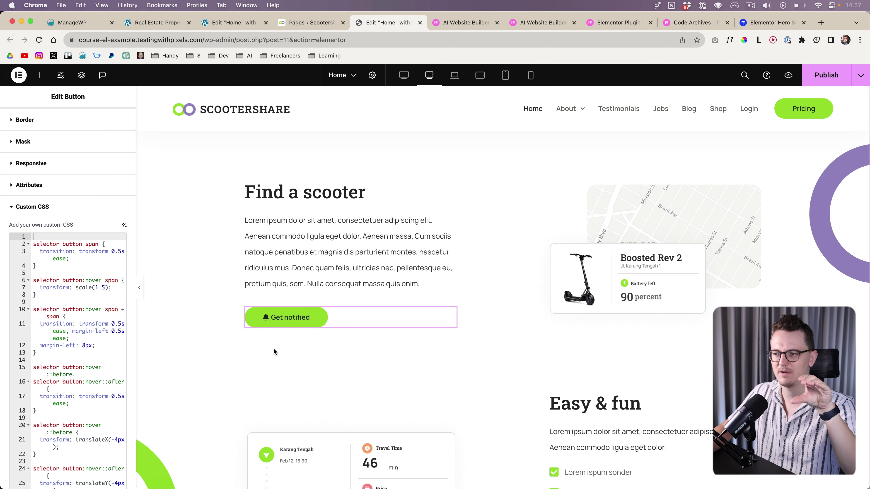
{"action": "scroll", "coordinate": [514, 366], "scroll_direction": "down", "scroll_amount": 10}
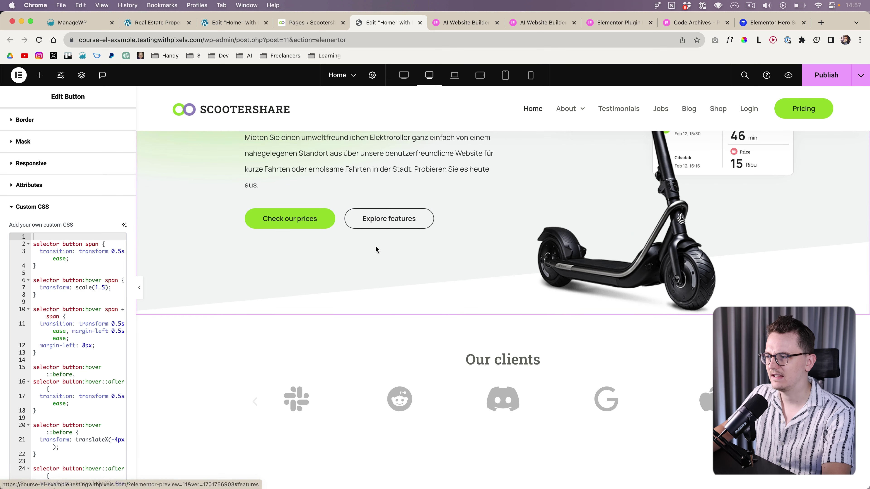
{"action": "scroll", "coordinate": [381, 226], "scroll_direction": "up", "scroll_amount": 10}
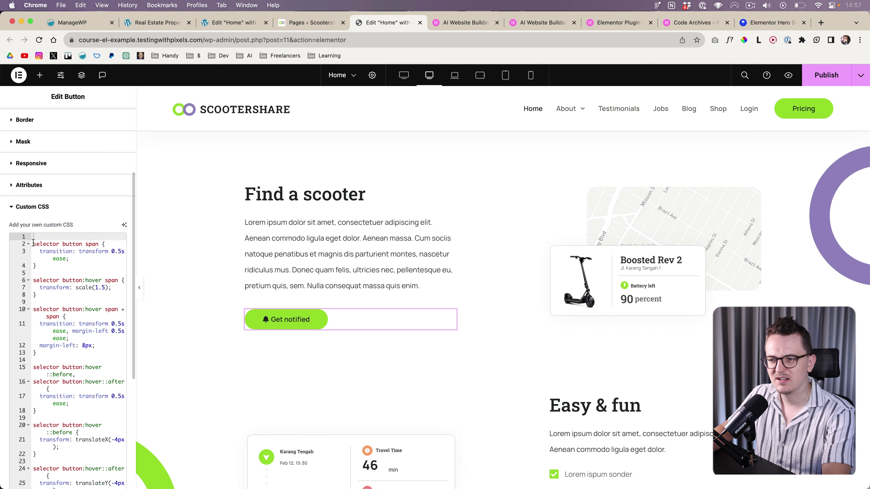
{"action": "scroll", "coordinate": [58, 272], "scroll_direction": "up", "scroll_amount": 5}
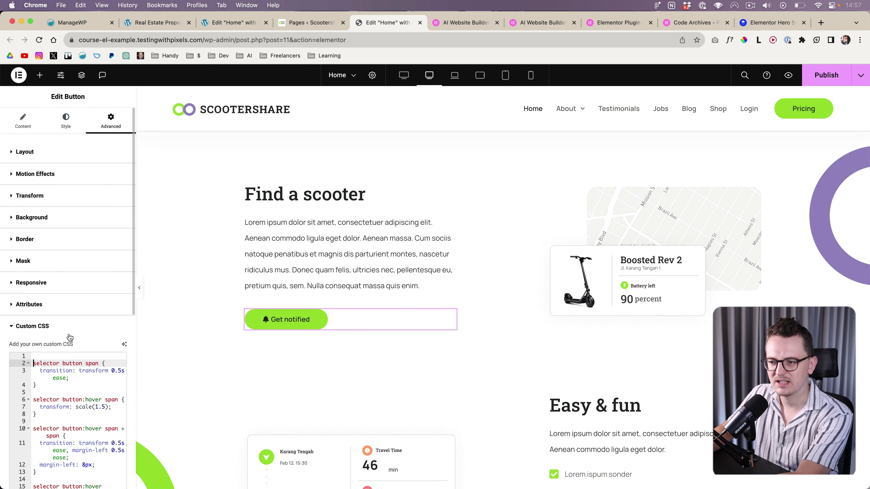
{"action": "key", "text": "BackSpace"}
{"action": "scroll", "coordinate": [110, 265], "scroll_direction": "down", "scroll_amount": 5}
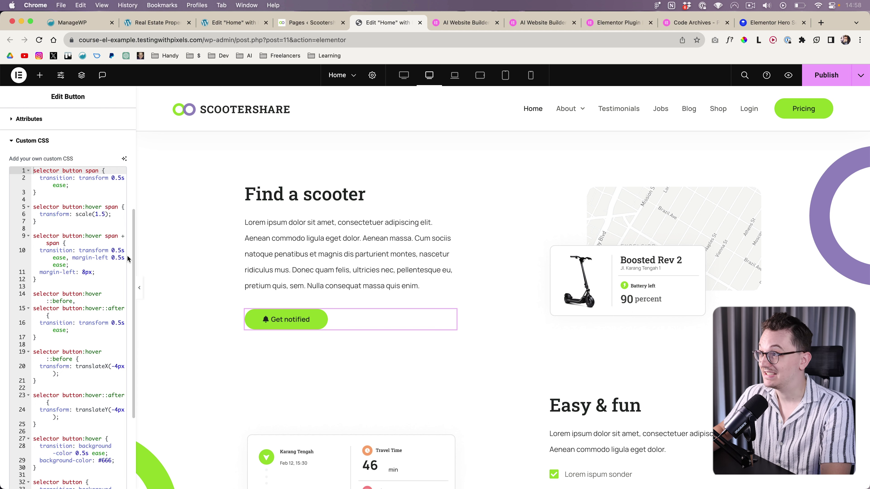
Browse page 2 of the code prompts, then return to the top of the hero section in the editor.
{"action": "key", "text": "ctrl+Tab"}
{"action": "key", "text": "ctrl+Tab"}
{"action": "key", "text": "ctrl+Tab"}
{"action": "key", "text": "ctrl+Tab"}
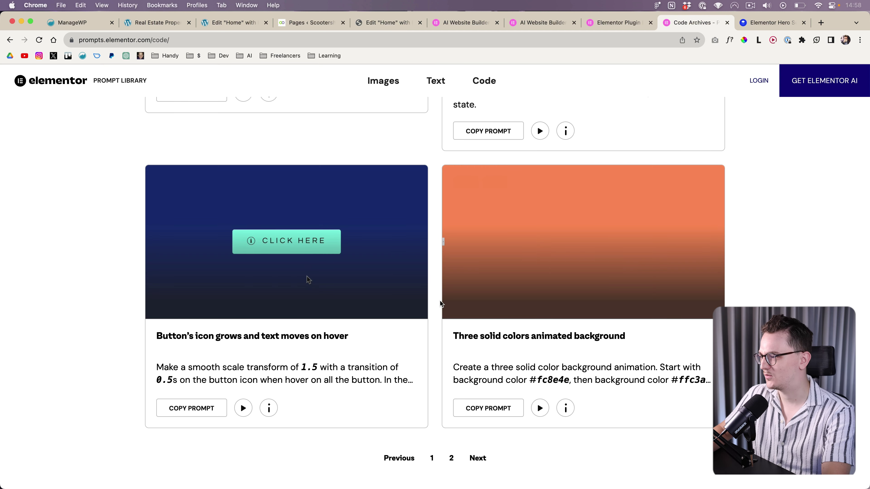
{"action": "left_click", "coordinate": [451, 458]}
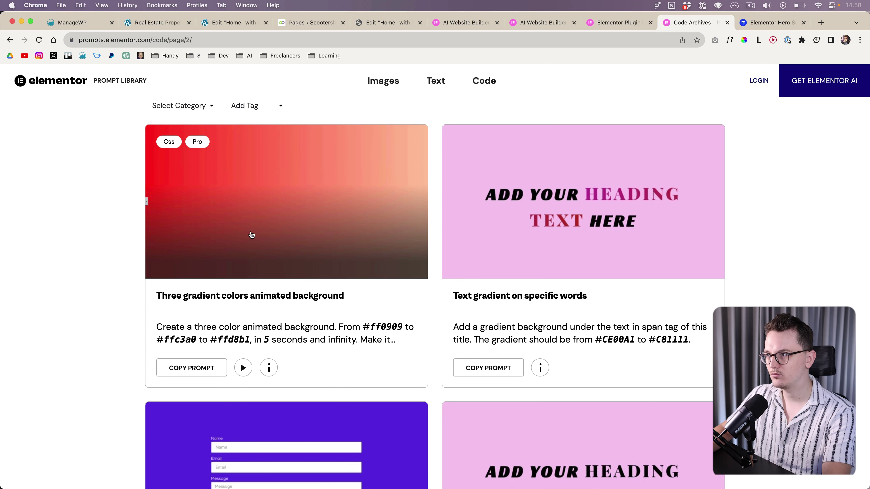
{"action": "left_click", "coordinate": [379, 21]}
{"action": "scroll", "coordinate": [379, 296], "scroll_direction": "up", "scroll_amount": 10}
{"action": "scroll", "coordinate": [380, 300], "scroll_direction": "up", "scroll_amount": 3}
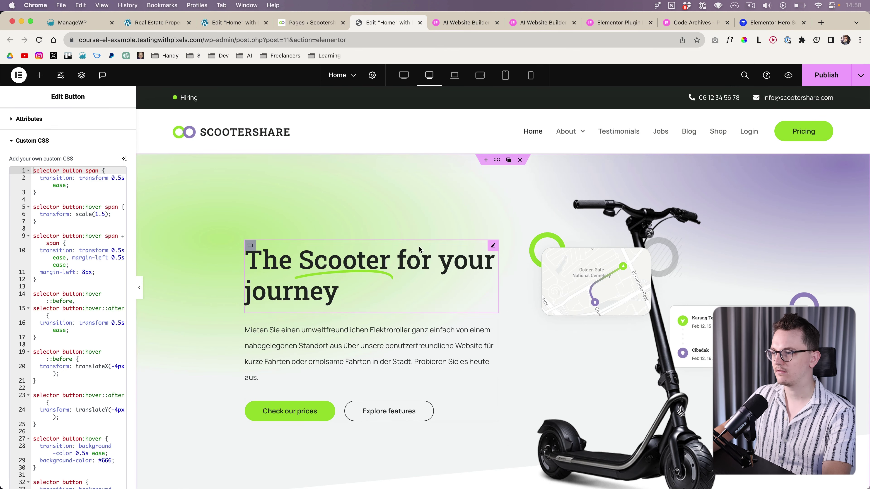
{"action": "scroll", "coordinate": [487, 184], "scroll_direction": "down", "scroll_amount": 2}
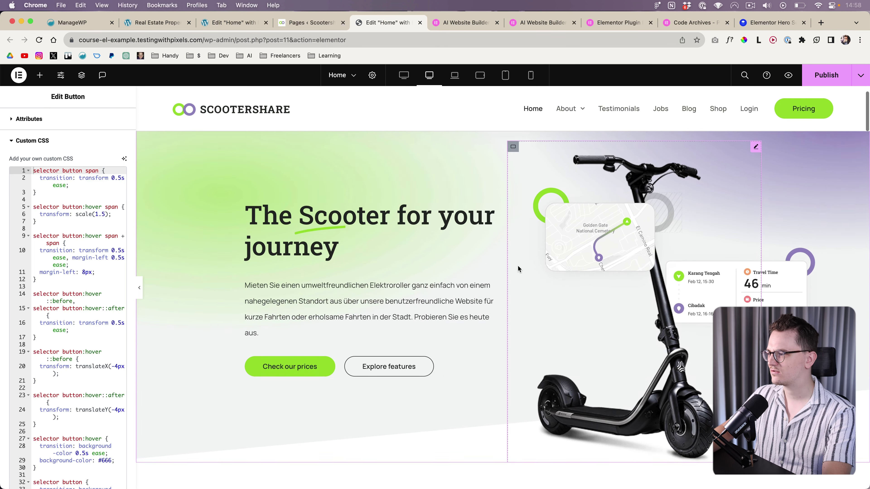
{"action": "scroll", "coordinate": [518, 265], "scroll_direction": "up", "scroll_amount": 1}
Insert AI custom CSS on the hero container cycling #ff0909, #ffc3a0, #ffd8b1 every 5 seconds.
{"action": "left_click", "coordinate": [497, 162]}
{"action": "right_click", "coordinate": [497, 161]}
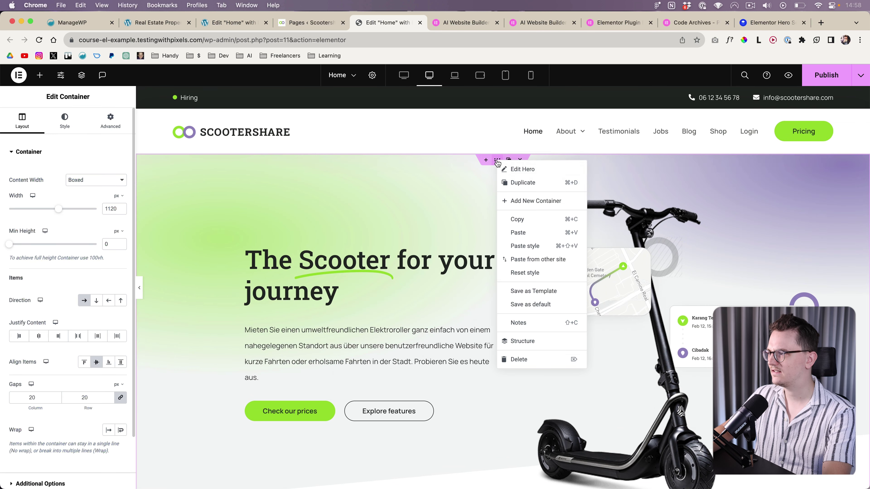
{"action": "left_click", "coordinate": [480, 200]}
{"action": "scroll", "coordinate": [479, 200], "scroll_direction": "down", "scroll_amount": 1}
{"action": "left_click", "coordinate": [105, 127]}
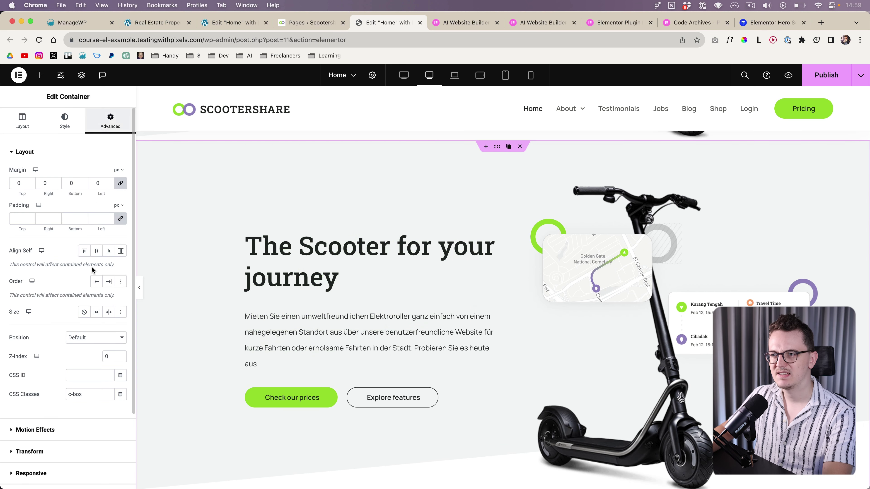
{"action": "scroll", "coordinate": [49, 381], "scroll_direction": "down", "scroll_amount": 3}
{"action": "left_click", "coordinate": [43, 423]}
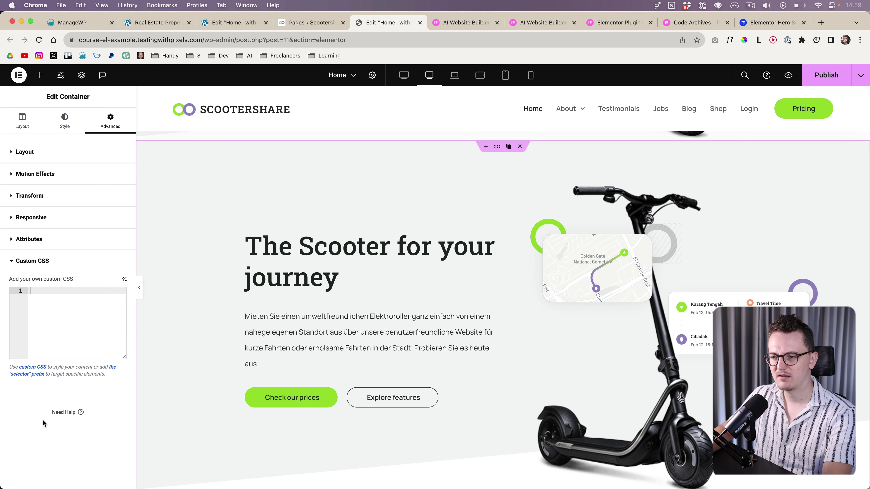
{"action": "left_click", "coordinate": [124, 279]}
{"action": "key", "text": "super+v"}
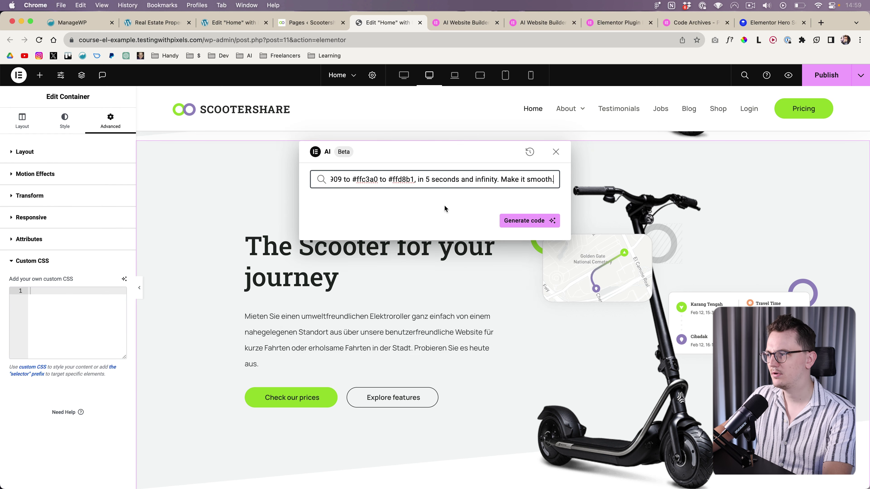
{"action": "left_click", "coordinate": [533, 228]}
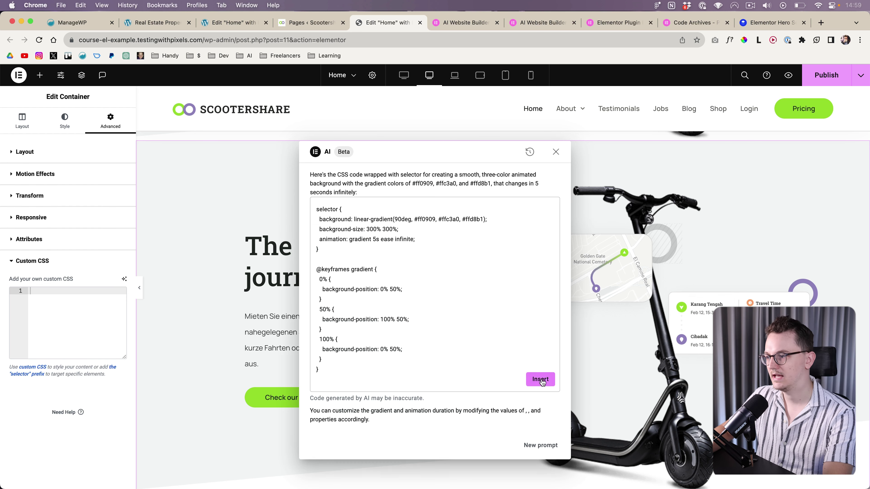
{"action": "left_click", "coordinate": [542, 378]}
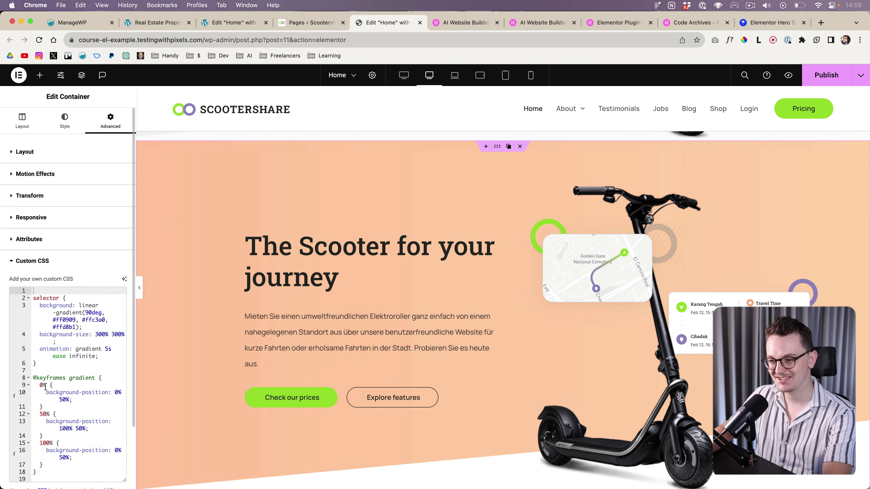
Replace the first gradient colour #ff0909 with #EDF4EF copied from the Figma style guide.
{"action": "double_click", "coordinate": [65, 320]}
{"action": "scroll", "coordinate": [68, 360], "scroll_direction": "down", "scroll_amount": 2}
{"action": "key", "text": "super+Tab"}
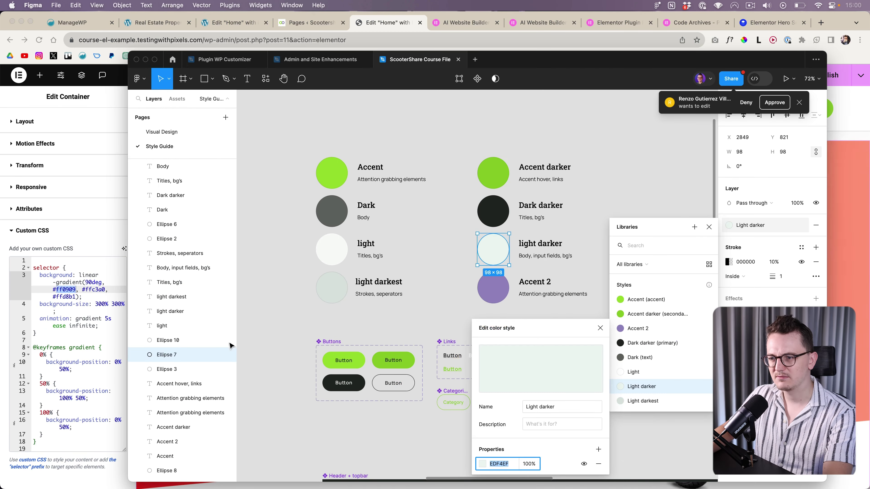
{"action": "key", "text": "super+c"}
{"action": "key", "text": "super+Tab"}
{"action": "key", "text": "super+v"}
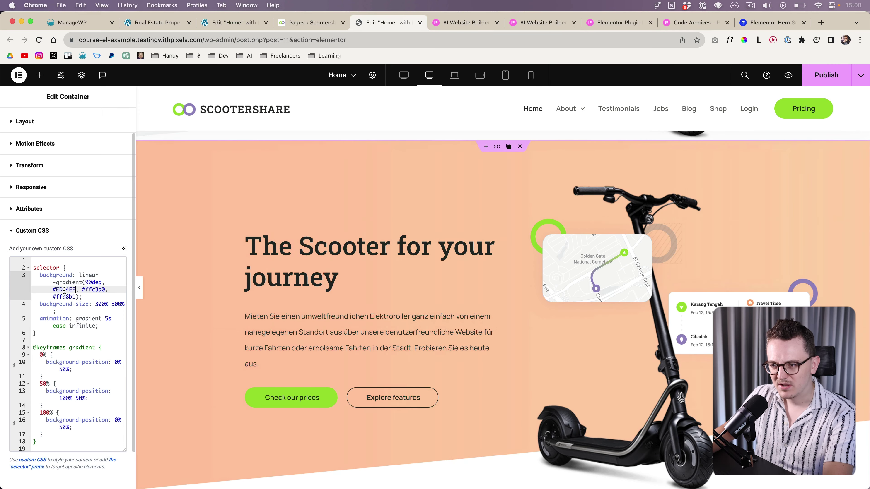
Replace the second gradient colour #ffc3a0 with Figma's green #99DC30, then select the third colour.
{"action": "double_click", "coordinate": [92, 290]}
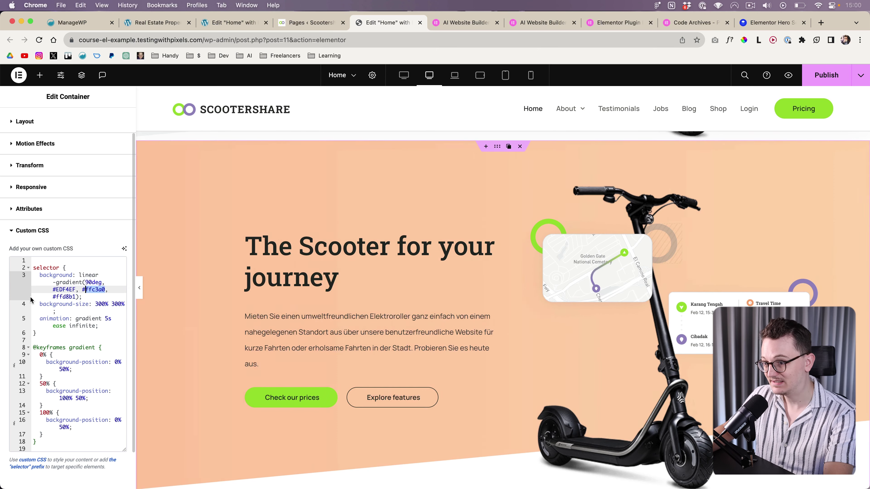
{"action": "key", "text": "super+Tab"}
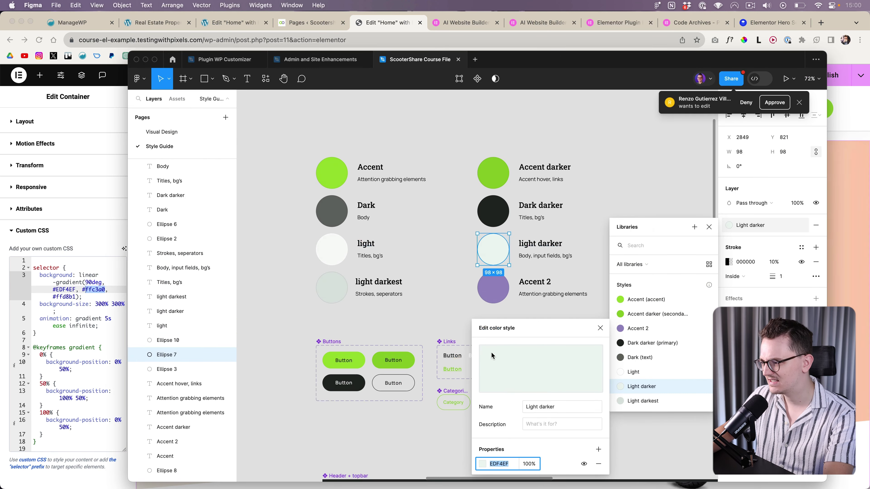
{"action": "key", "text": "super+Tab"}
{"action": "key", "text": "super+v"}
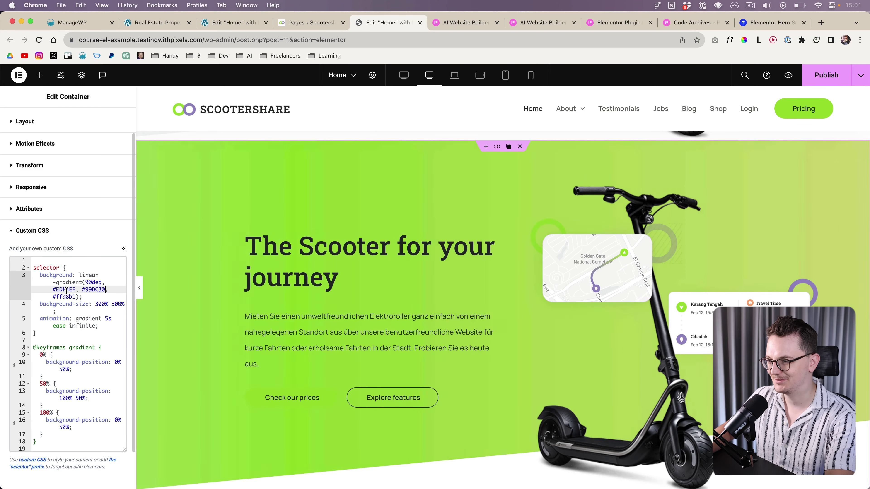
{"action": "double_click", "coordinate": [66, 297]}
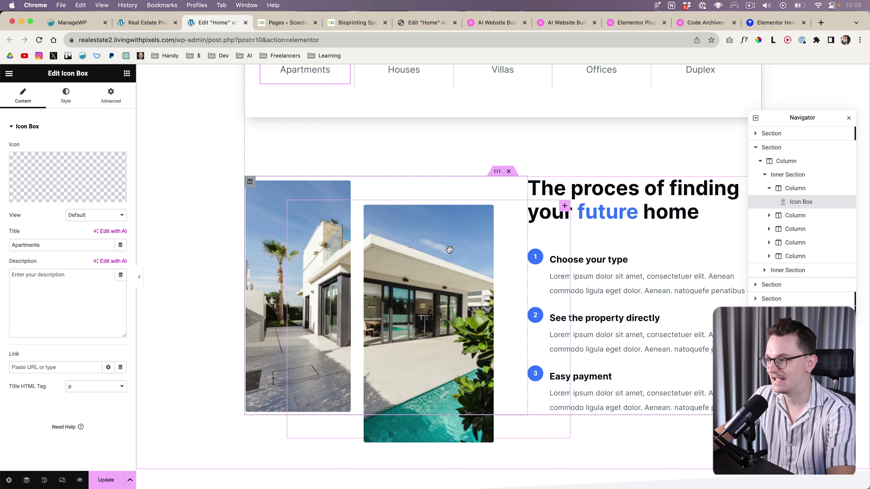
Select the tall pool-house image to the right of the 'The proces of finding your future home' heading.
{"action": "scroll", "coordinate": [447, 252], "scroll_direction": "down", "scroll_amount": 1}
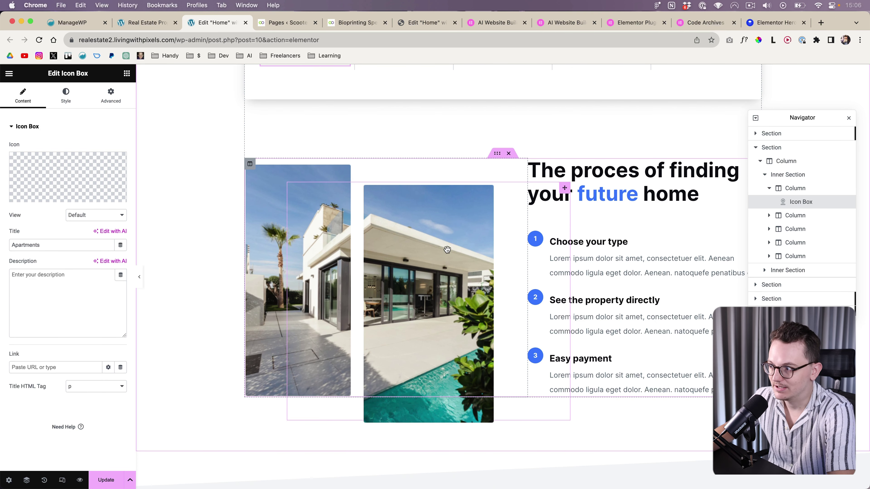
{"action": "scroll", "coordinate": [445, 254], "scroll_direction": "down", "scroll_amount": 1}
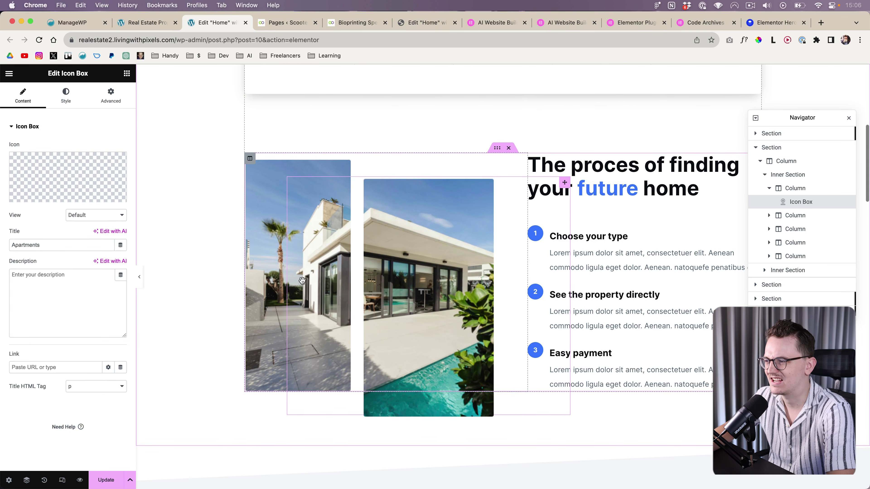
{"action": "left_click", "coordinate": [418, 342]}
{"action": "scroll", "coordinate": [483, 266], "scroll_direction": "up", "scroll_amount": 1}
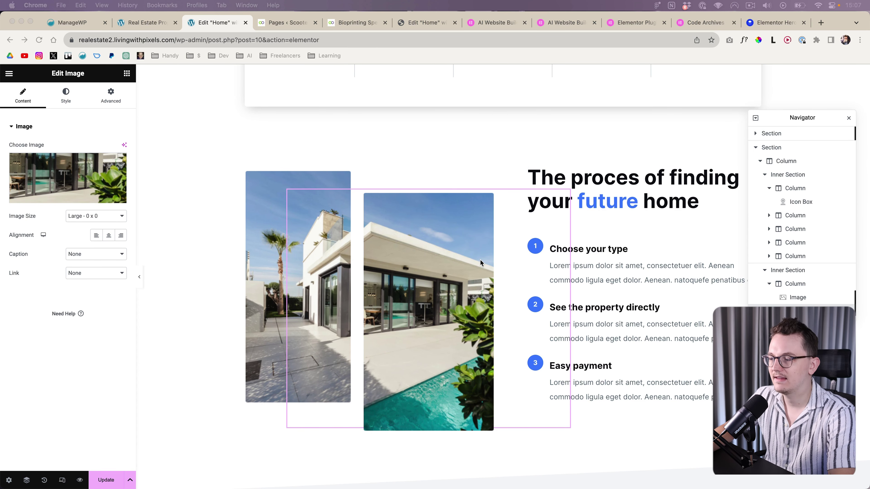
{"action": "scroll", "coordinate": [407, 268], "scroll_direction": "up", "scroll_amount": 1}
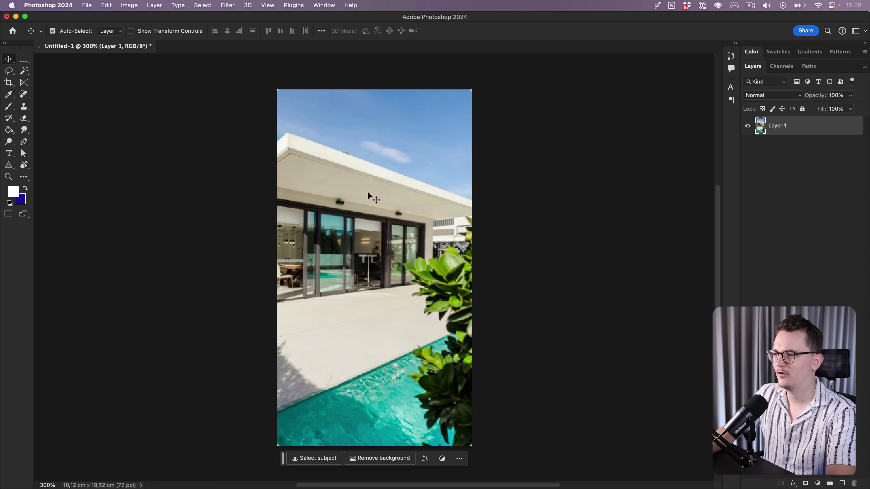
Crop-extend the photo's canvas upward and fill the new area using Generative Expand.
{"action": "key", "text": "c"}
{"action": "mouse_move", "coordinate": [374, 90]}
{"action": "left_mouse_down"}
{"action": "mouse_move", "coordinate": [388, 39]}
{"action": "mouse_move", "coordinate": [380, 76]}
{"action": "left_mouse_up"}
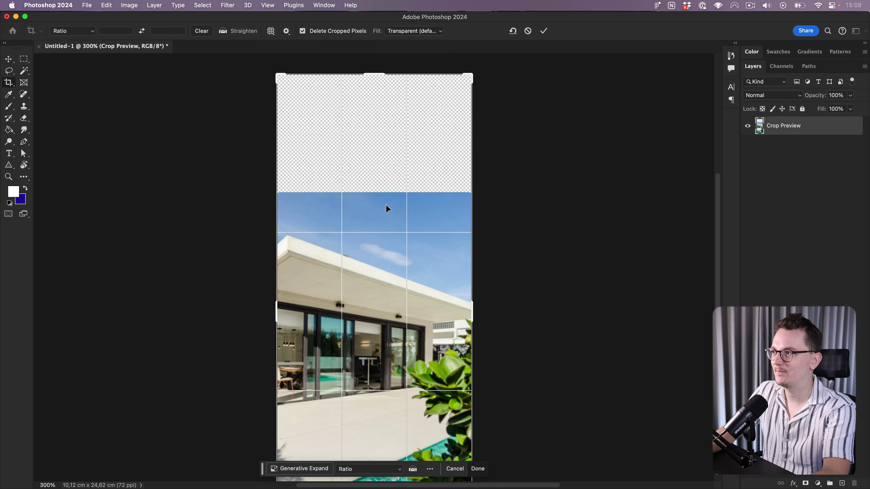
{"action": "left_click", "coordinate": [412, 33]}
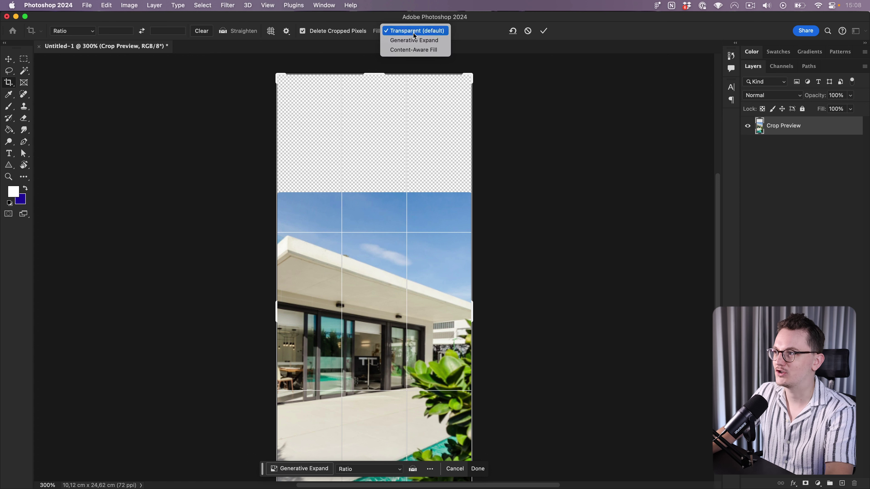
{"action": "left_click", "coordinate": [421, 42]}
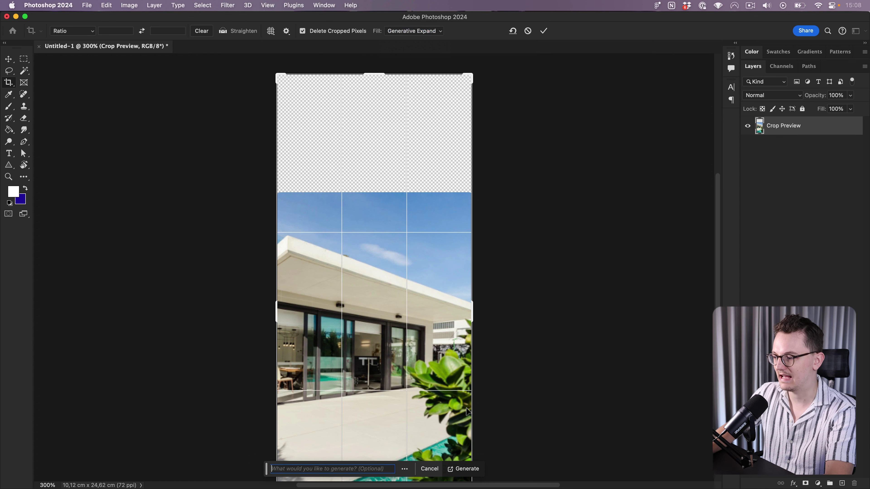
{"action": "left_click", "coordinate": [465, 469]}
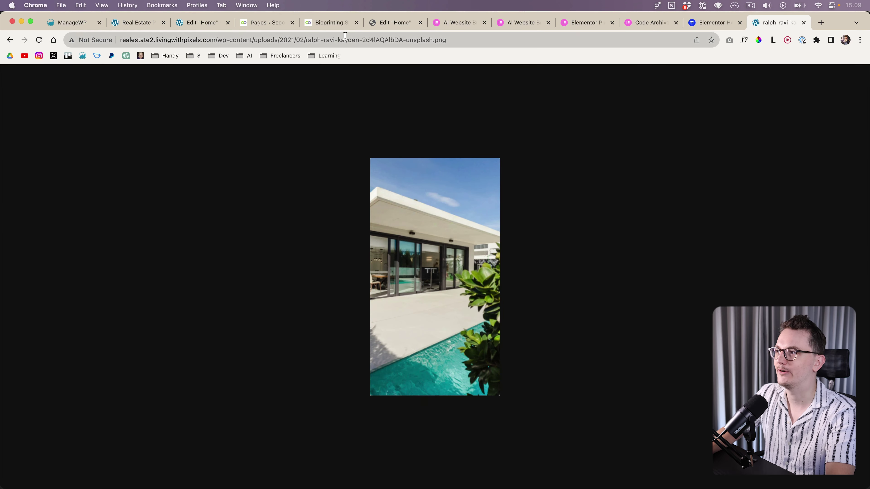
Open the AI Expand Image tool on the pool photo with Portrait (9:16) as the ratio.
{"action": "key", "text": "super+w"}
{"action": "left_click", "coordinate": [124, 145]}
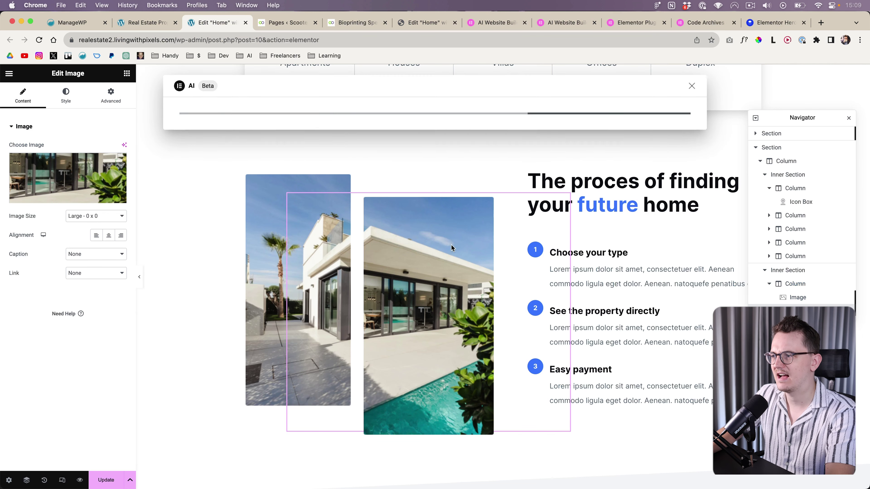
{"action": "left_click", "coordinate": [215, 186]}
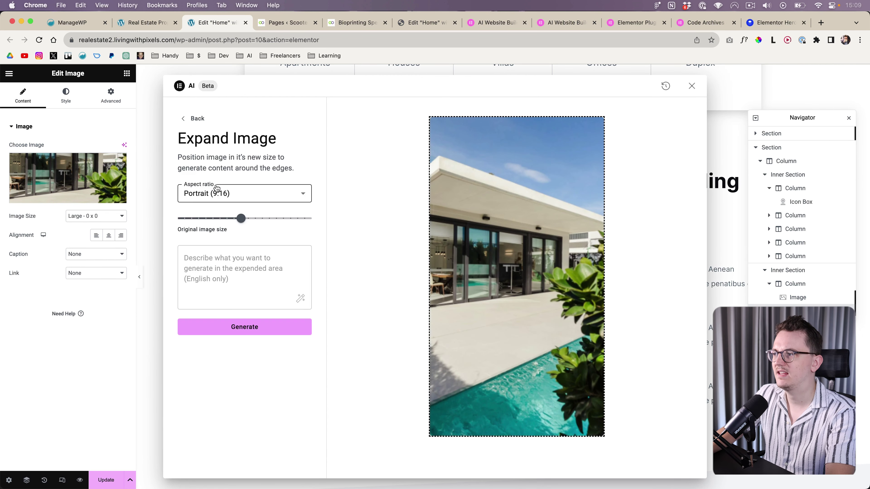
{"action": "left_click", "coordinate": [236, 189]}
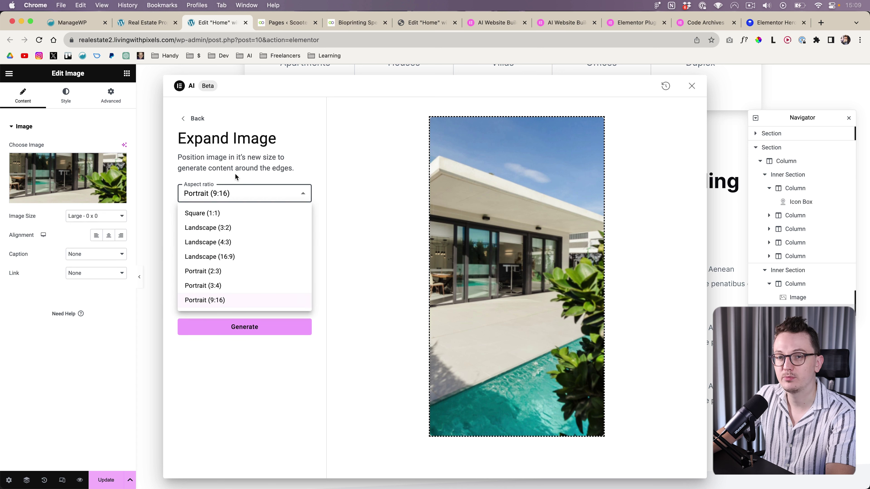
{"action": "left_click", "coordinate": [237, 176]}
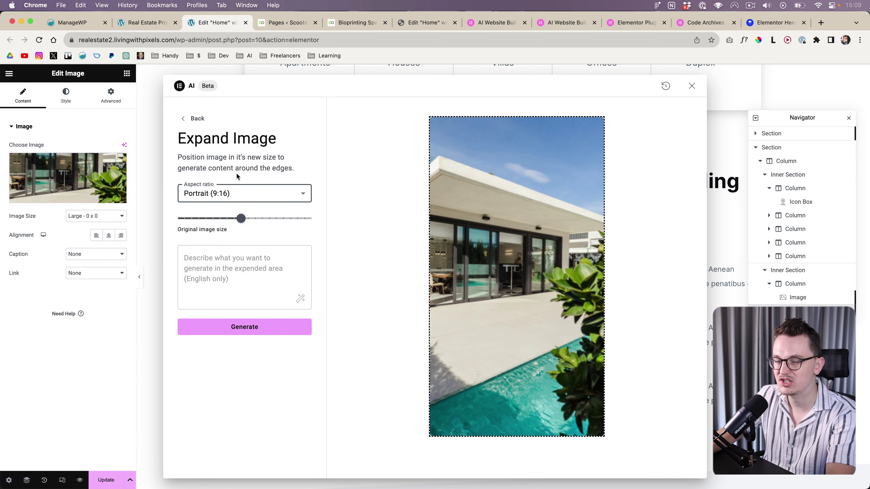
{"action": "left_click", "coordinate": [238, 191]}
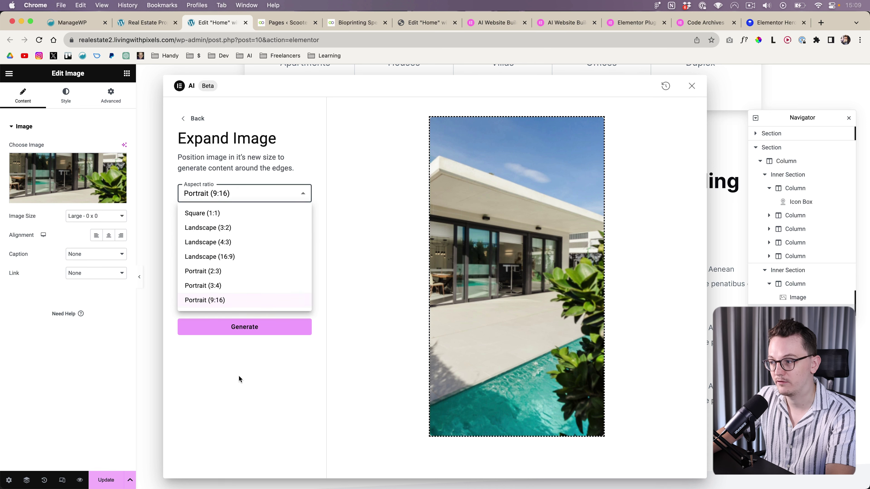
{"action": "left_click", "coordinate": [237, 375]}
{"action": "left_click", "coordinate": [232, 186]}
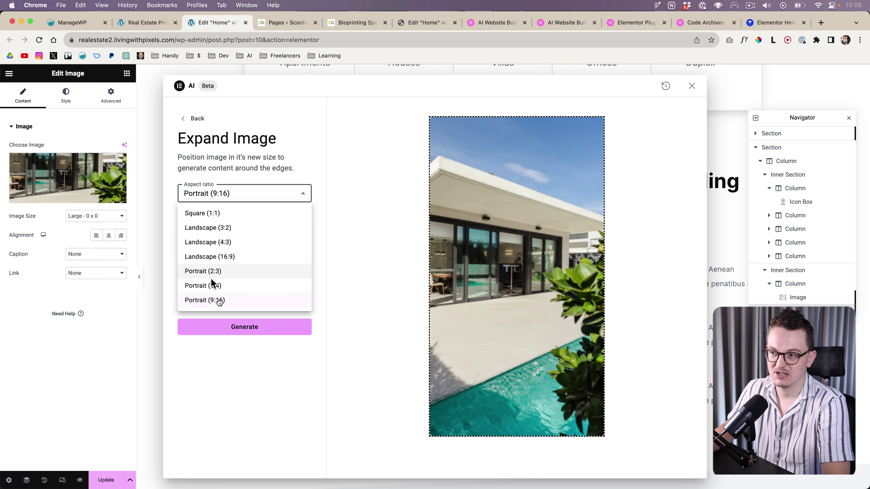
{"action": "left_click", "coordinate": [223, 180]}
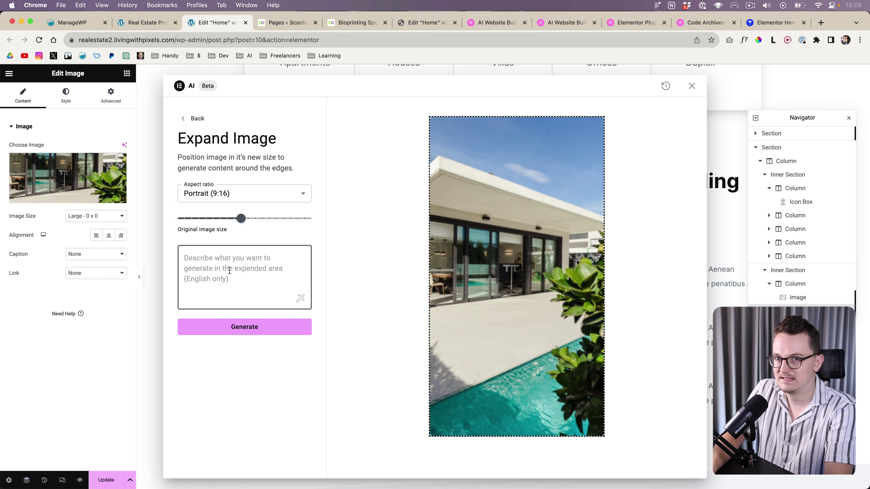
Prompt 'I need more sky at the top of this image.', enhance and trim it, then generate.
{"action": "left_click", "coordinate": [230, 271]}
{"action": "type", "text": "I"}
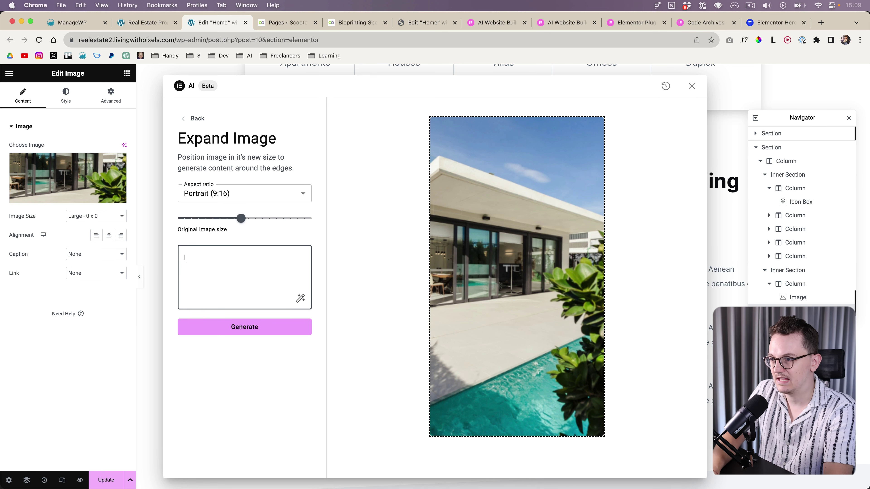
{"action": "type", "text": " need more s"}
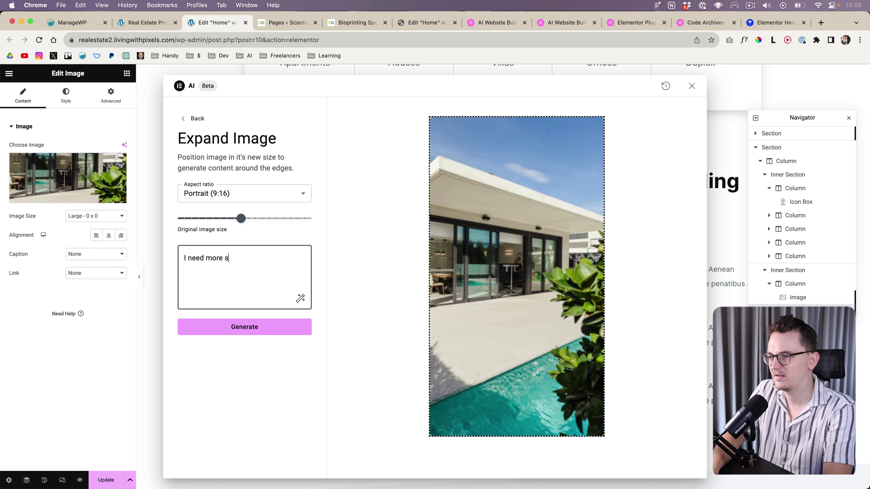
{"action": "type", "text": "ky at the top "}
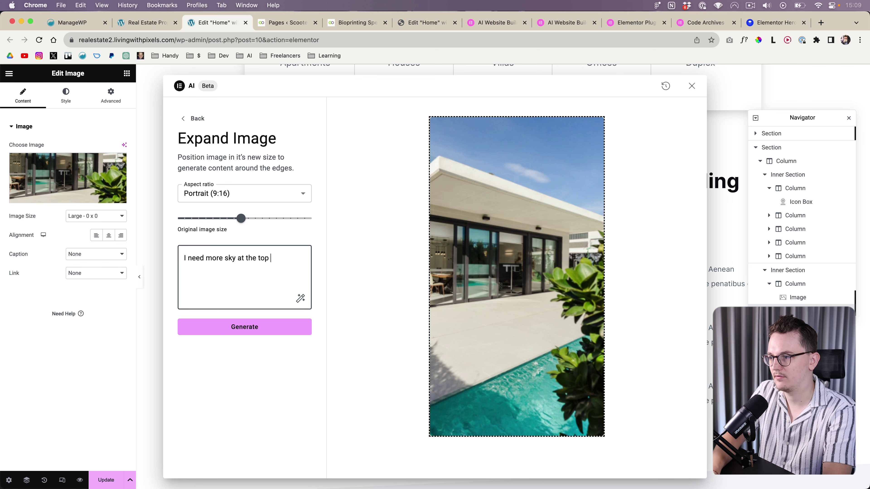
{"action": "type", "text": "of this image."}
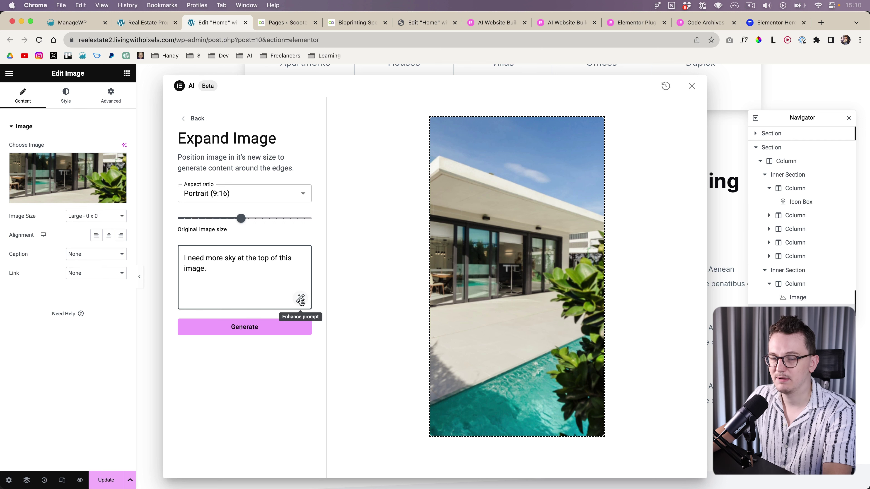
{"action": "left_click", "coordinate": [301, 300]}
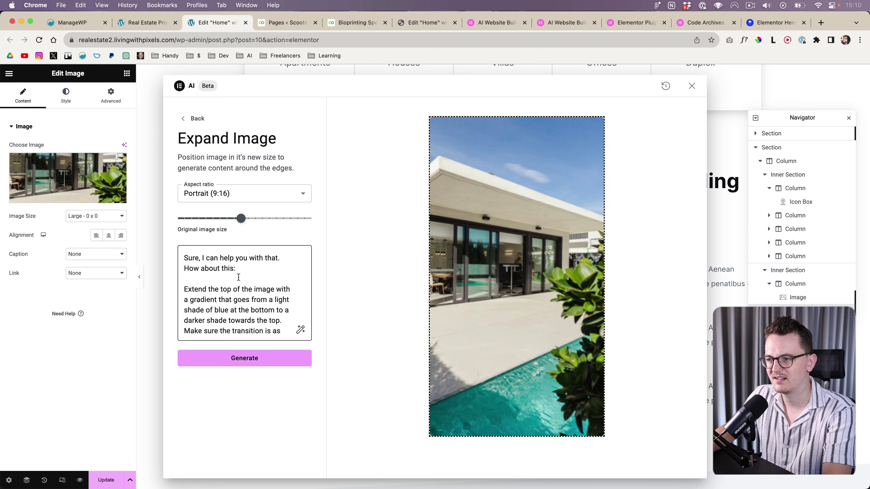
{"action": "left_click", "coordinate": [239, 277]}
{"action": "key", "text": "shift+super+Up"}
{"action": "key", "text": "BackSpace"}
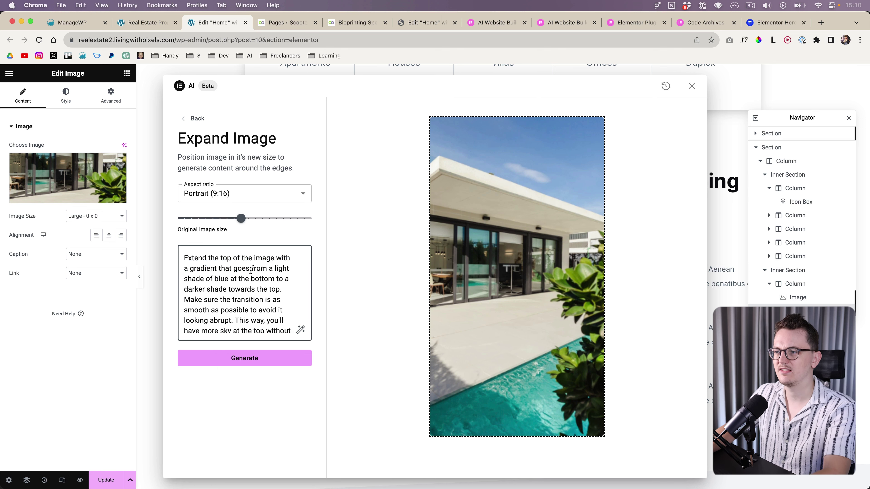
{"action": "scroll", "coordinate": [233, 272], "scroll_direction": "down", "scroll_amount": 1}
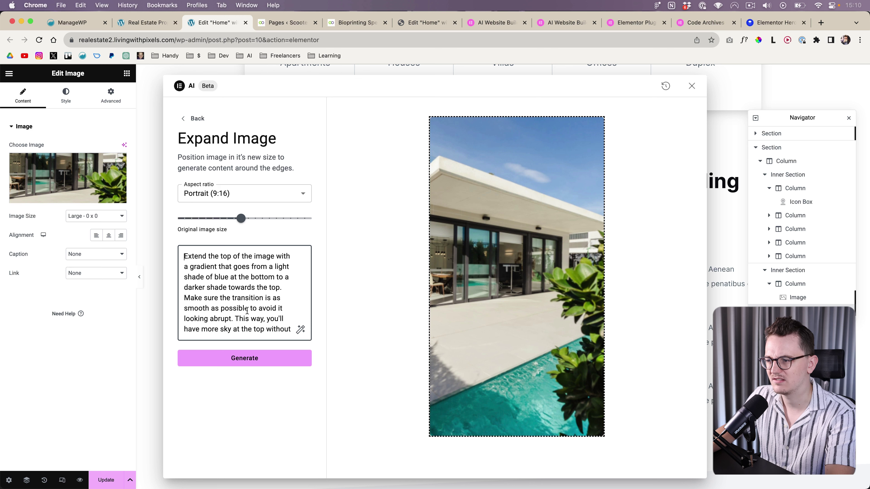
{"action": "scroll", "coordinate": [245, 310], "scroll_direction": "down", "scroll_amount": 3}
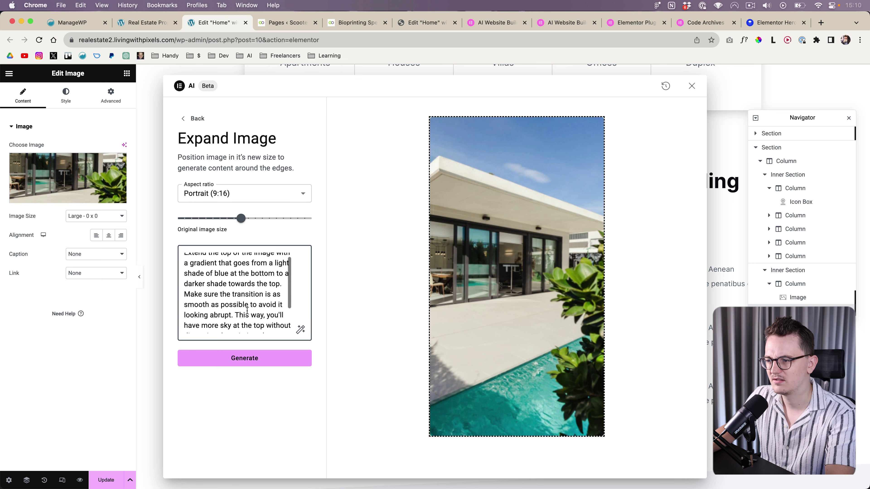
{"action": "left_click", "coordinate": [249, 360]}
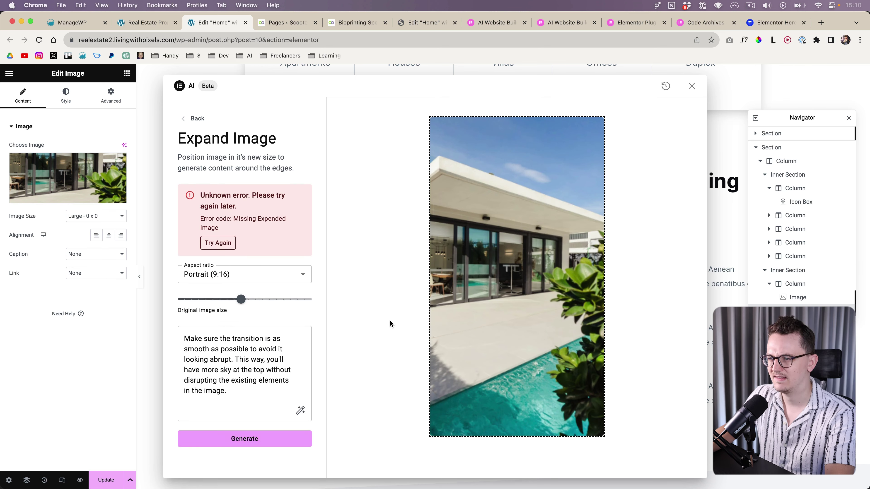
Switch the expansion ratio to Portrait (3:4) and generate again.
{"action": "left_click", "coordinate": [222, 274]}
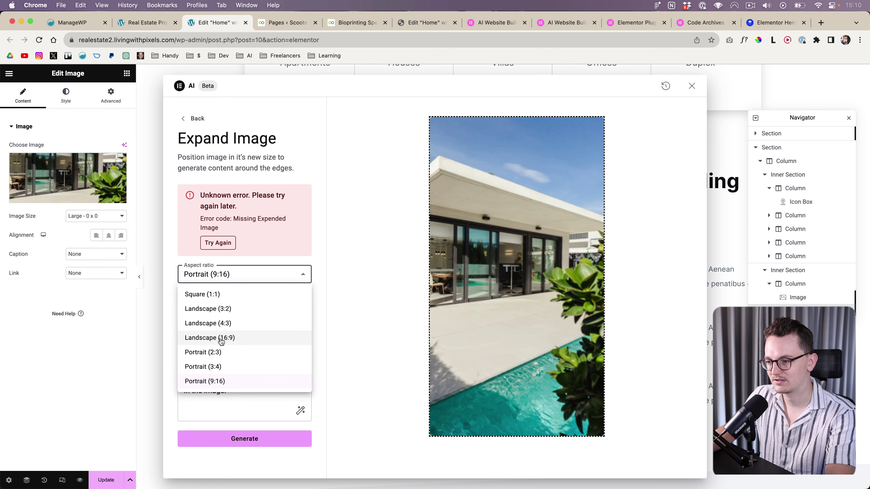
{"action": "left_click", "coordinate": [218, 367]}
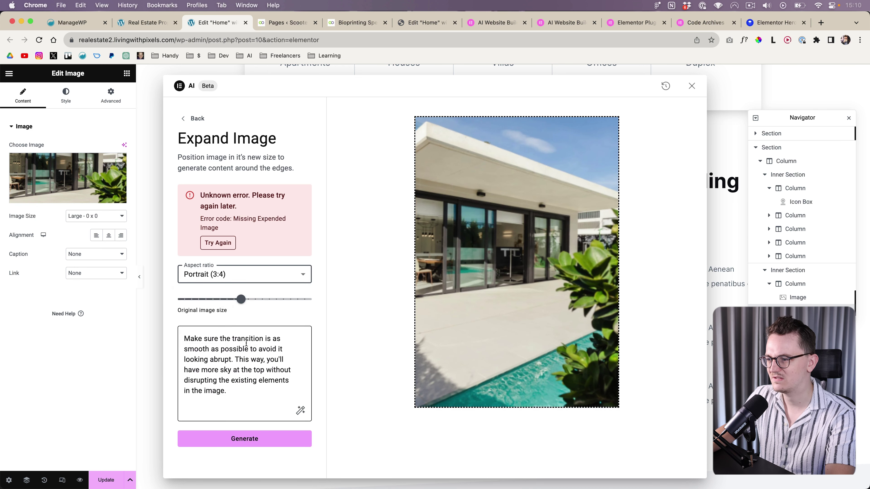
{"action": "left_click", "coordinate": [242, 439]}
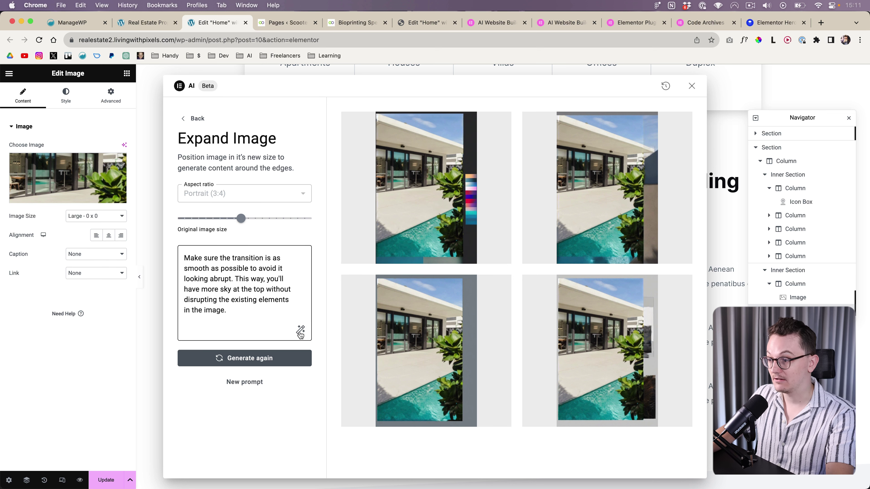
Shorten the prompt to 'more sky', regenerate, then discard the expansions and leave.
{"action": "scroll", "coordinate": [240, 314], "scroll_direction": "up", "scroll_amount": 3}
{"action": "left_click_drag", "start_coordinate": [185, 268], "coordinate": [329, 355]}
{"action": "key", "text": "BackSpace"}
{"action": "type", "text": "more sky"}
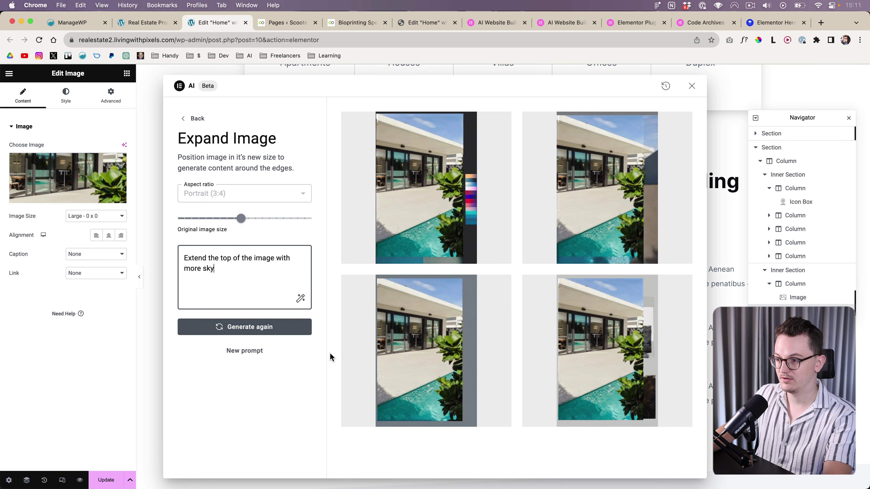
{"action": "left_click", "coordinate": [278, 334]}
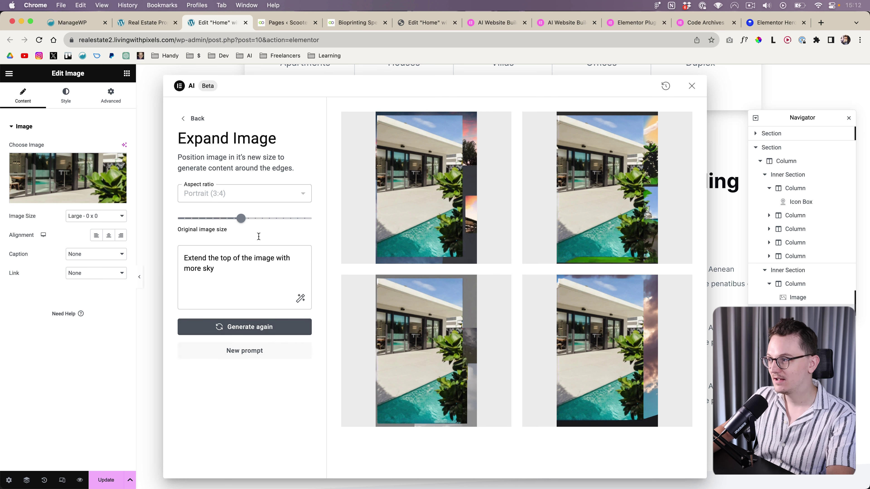
{"action": "left_click", "coordinate": [692, 87]}
{"action": "left_click", "coordinate": [348, 266]}
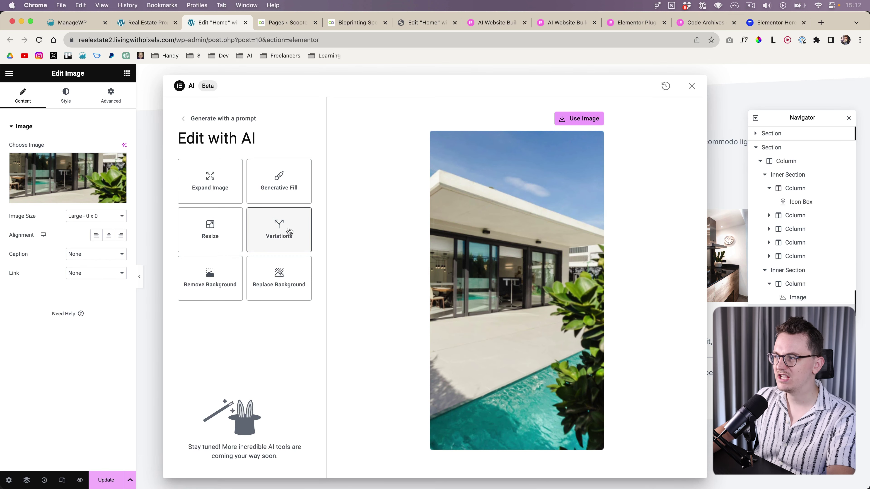
Open AI Variations on the hero's street background and start a prompt to make the houses more European.
{"action": "left_click", "coordinate": [691, 86]}
{"action": "right_click", "coordinate": [188, 234]}
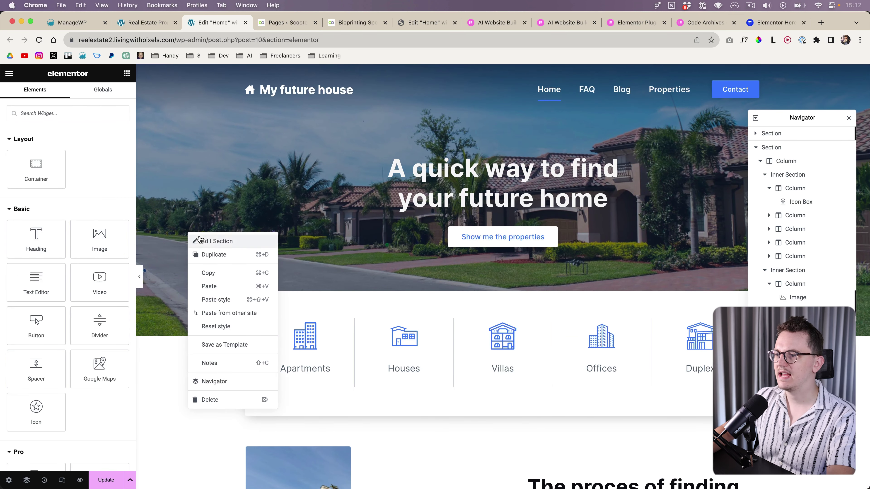
{"action": "left_click", "coordinate": [202, 240]}
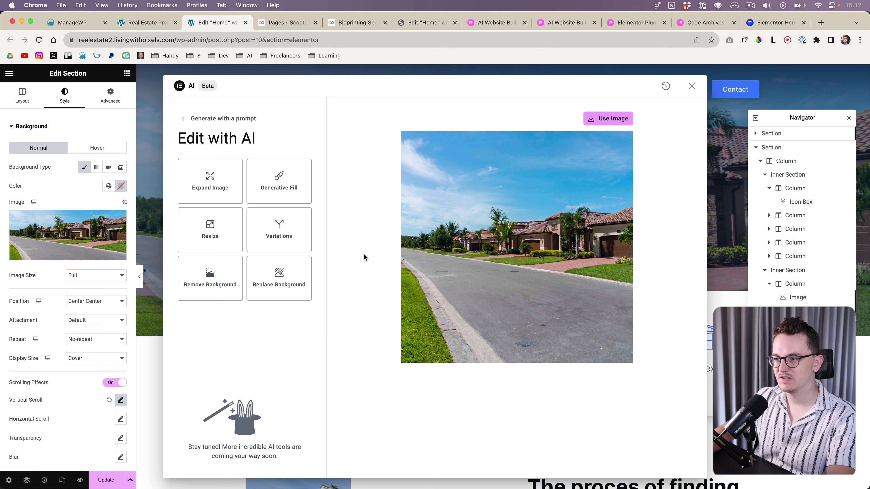
{"action": "left_click", "coordinate": [282, 229]}
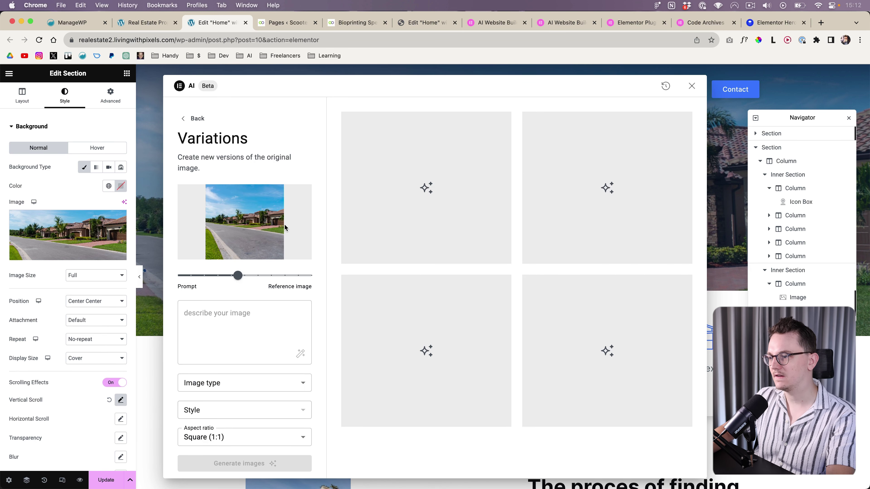
{"action": "left_click", "coordinate": [261, 313]}
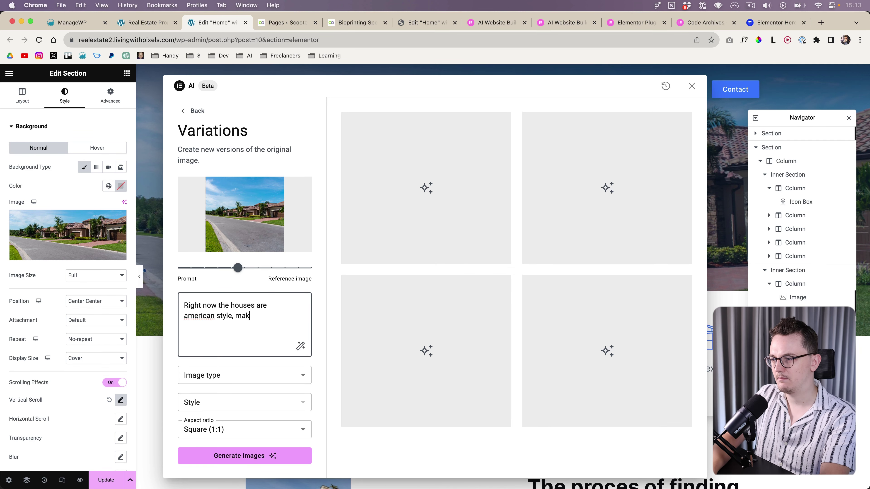
{"action": "type", "text": "ke them more eur"}
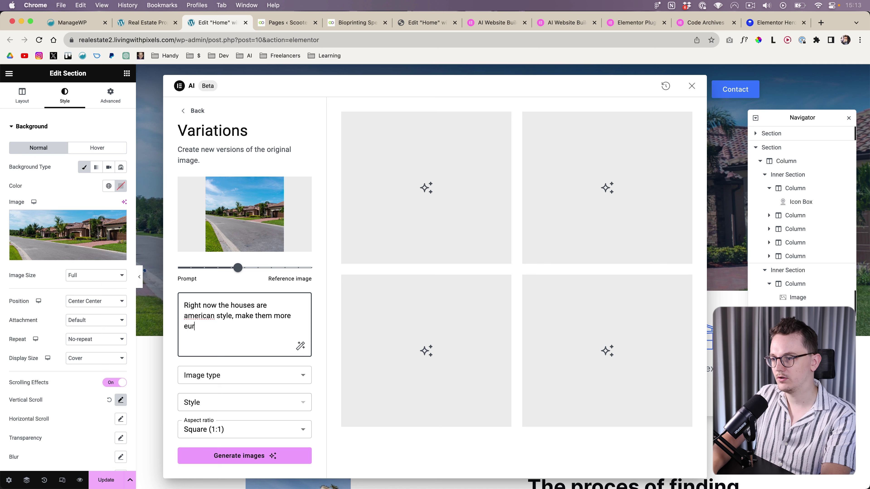
{"action": "type", "text": "opean"}
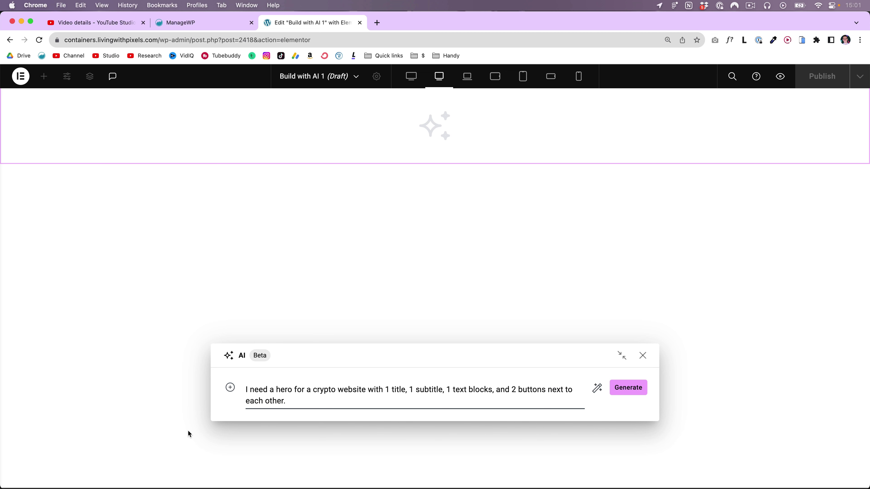
Expand the hero prompt with 'vertical' and a dark design requirement, then generate layouts.
{"action": "left_click", "coordinate": [274, 390]}
{"action": "type", "text": "vertical"}
{"action": "left_click", "coordinate": [327, 402]}
{"action": "left_click", "coordinate": [316, 389]}
{"action": "type", "text": "section It needs to be a dark design. Beneath all the content there needs to be a big image that is full width, but the background container should be boxed."}
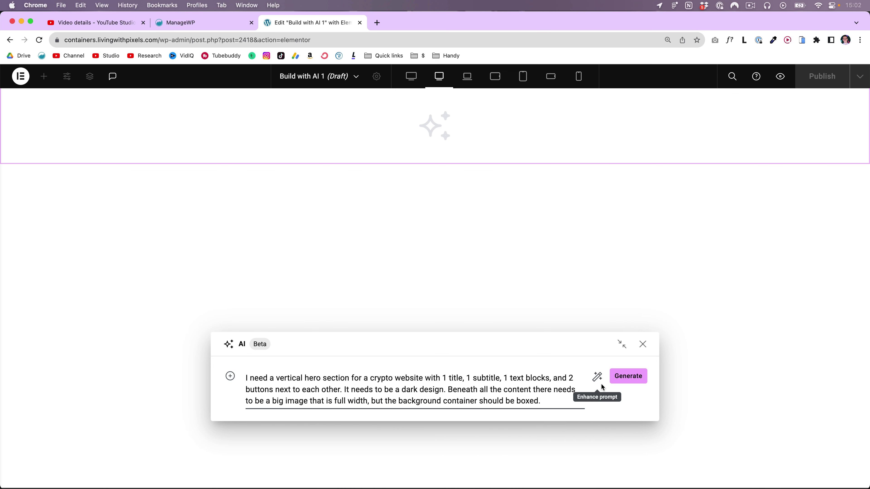
{"action": "left_click", "coordinate": [628, 375]}
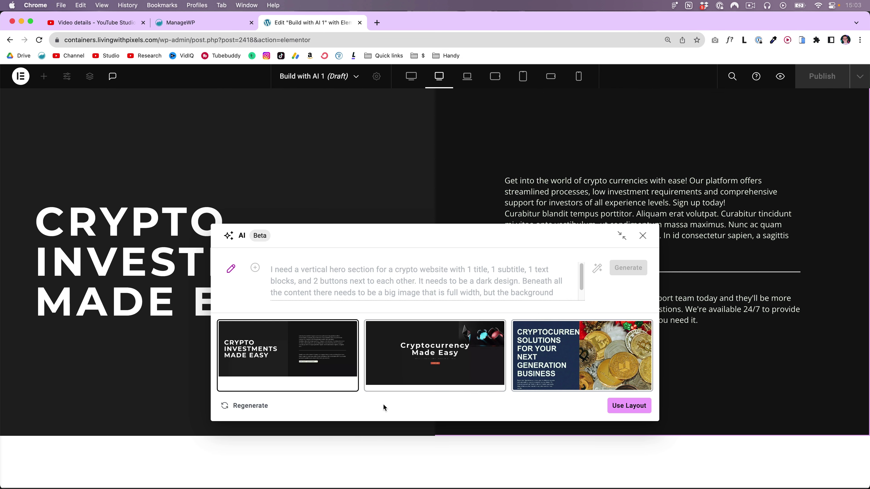
Remove 'vertical', add 'The background needs to be dark.' and regenerate the layouts.
{"action": "left_click", "coordinate": [230, 268]}
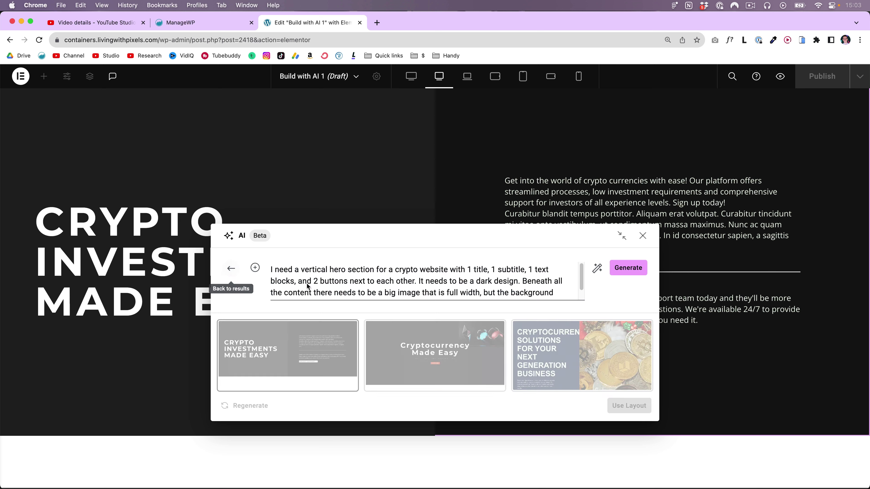
{"action": "double_click", "coordinate": [310, 269]}
{"action": "key", "text": "BackSpace"}
{"action": "left_click", "coordinate": [627, 269]}
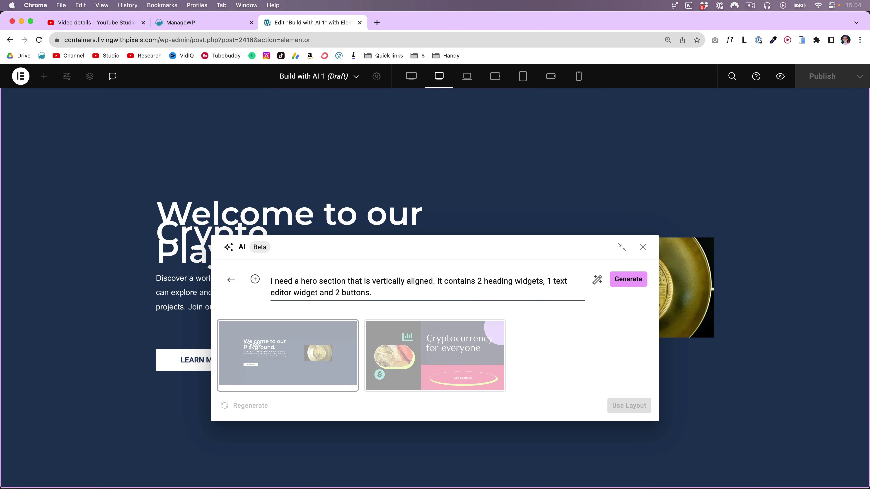
{"action": "type", "text": "I also ne"}
{"action": "key", "text": "BackSpace"}
{"action": "key", "text": "BackSpace"}
{"action": "key", "text": "BackSpace"}
{"action": "key", "text": "BackSpace"}
{"action": "key", "text": "BackSpace"}
{"action": "key", "text": "BackSpace"}
{"action": "key", "text": "BackSpace"}
{"action": "key", "text": "BackSpace"}
{"action": "key", "text": "BackSpace"}
{"action": "type", "text": "The background needs to be dark."}
{"action": "left_click", "coordinate": [625, 280]}
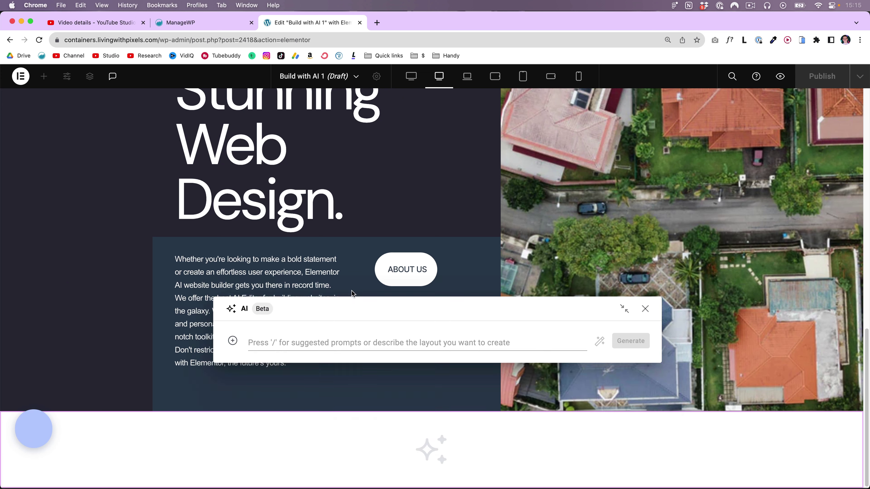
Prompt for three horizontally placed containers, each with icon, heading and text editor widgets.
{"action": "type", "text": "I need a"}
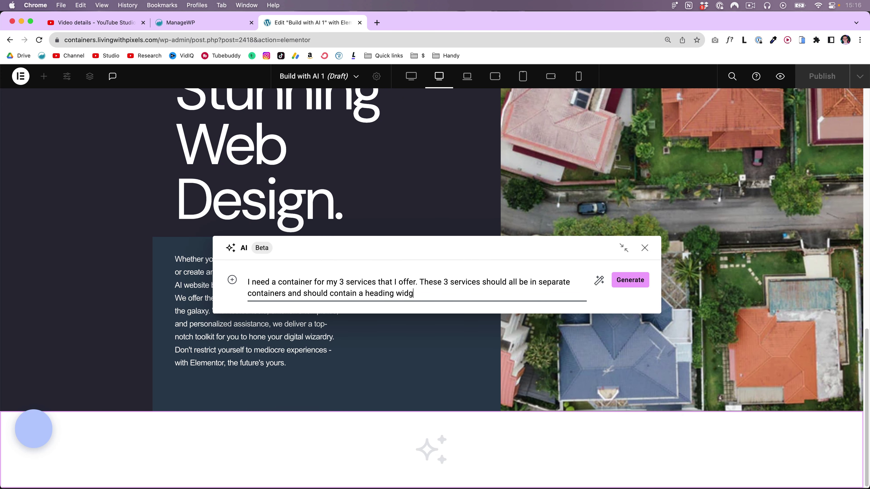
{"action": "type", "text": "icon widget, heading widget, and a text editor widget. They should be placed horizontal"}
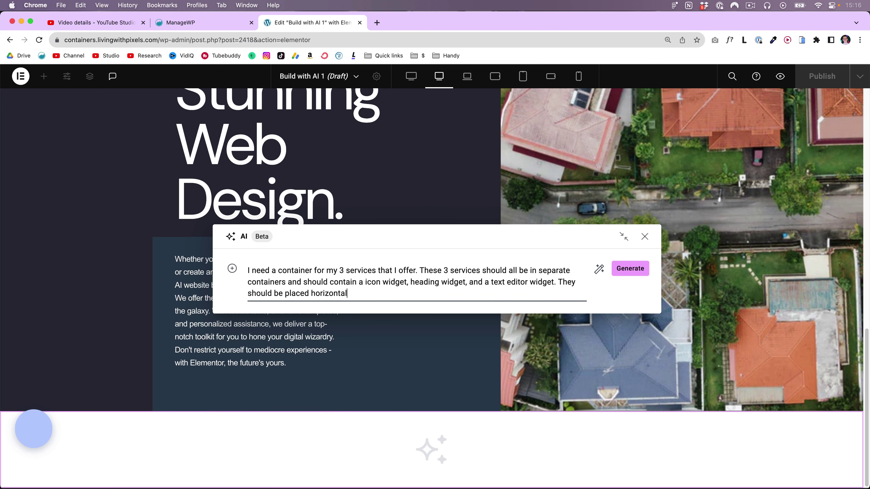
{"action": "key", "text": "alt+Left"}
{"action": "type", "text": "in"}
{"action": "key", "text": "super+Right"}
{"action": "type", "text": "direction."}
{"action": "key", "text": "Return"}
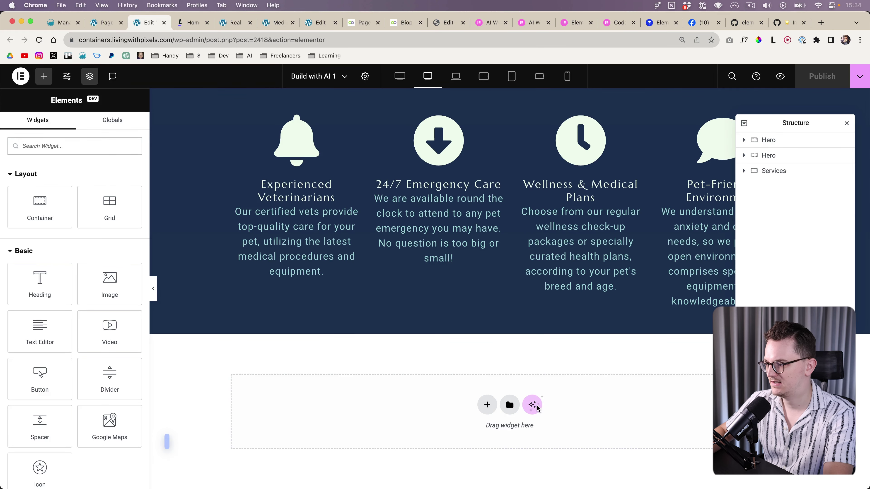
Paste the marketing-agency hero prompt, generate, and insert the third suggested layout.
{"action": "left_click", "coordinate": [536, 406]}
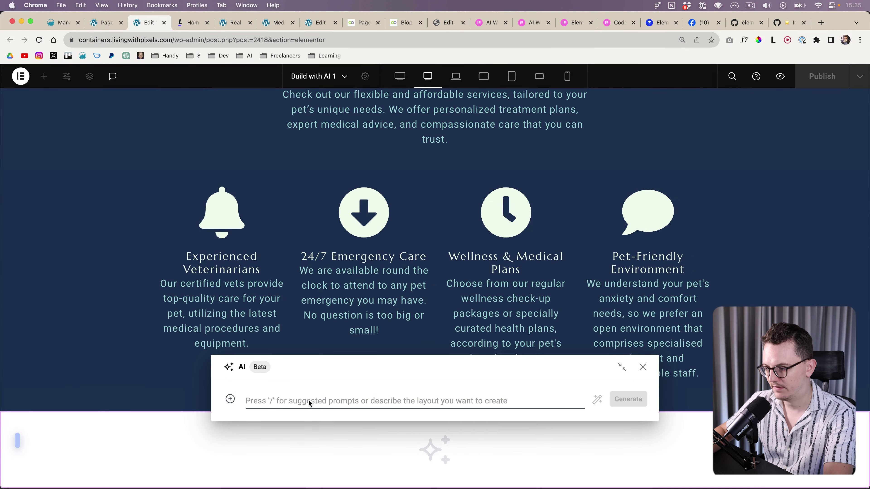
{"action": "type", "text": "hero section with an image, headline, and call-to-action button about marketing agency"}
{"action": "left_click", "coordinate": [628, 399]}
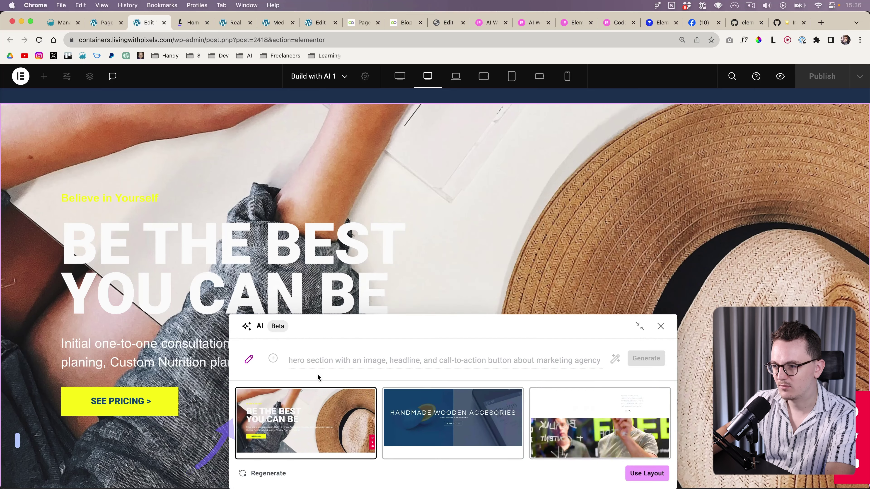
{"action": "left_click_drag", "start_coordinate": [268, 158], "coordinate": [307, 244]}
{"action": "left_click", "coordinate": [600, 339]}
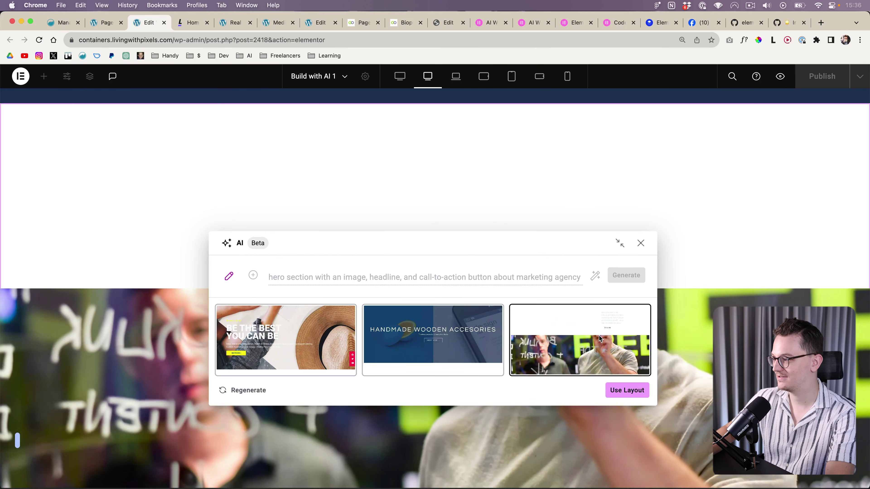
{"action": "left_click", "coordinate": [627, 391]}
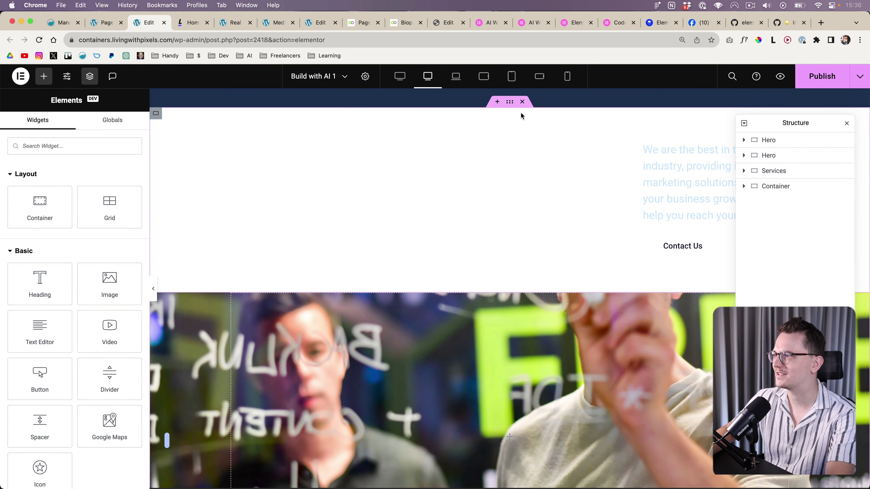
Set the hero container's classic background to the global dark grey 'Text' colour.
{"action": "left_click", "coordinate": [510, 102]}
{"action": "left_click", "coordinate": [72, 124]}
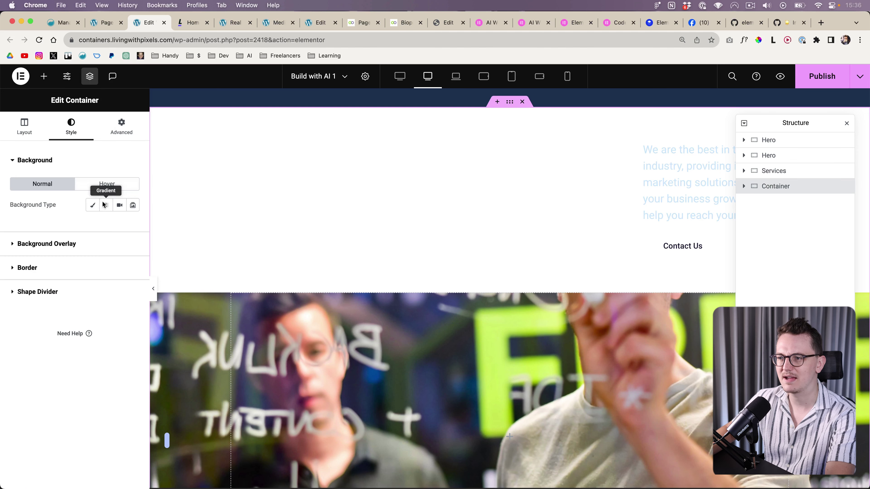
{"action": "left_click", "coordinate": [92, 205]}
{"action": "left_click", "coordinate": [119, 225]}
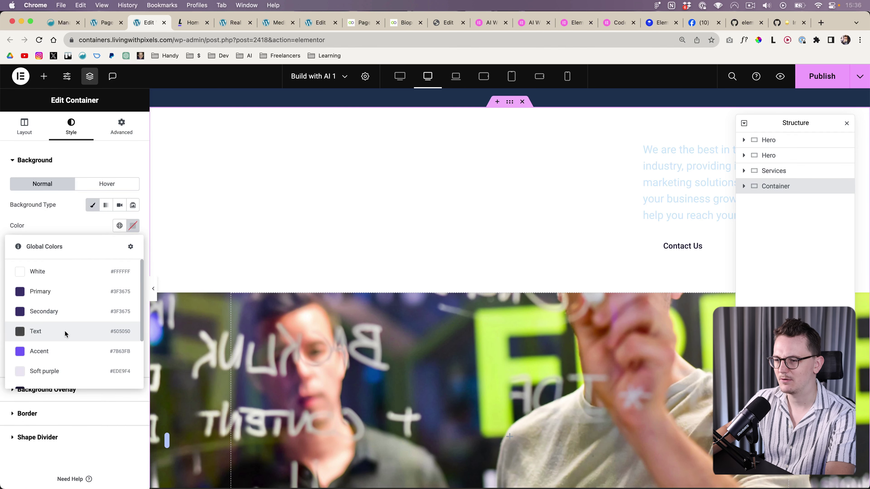
{"action": "left_click", "coordinate": [65, 330]}
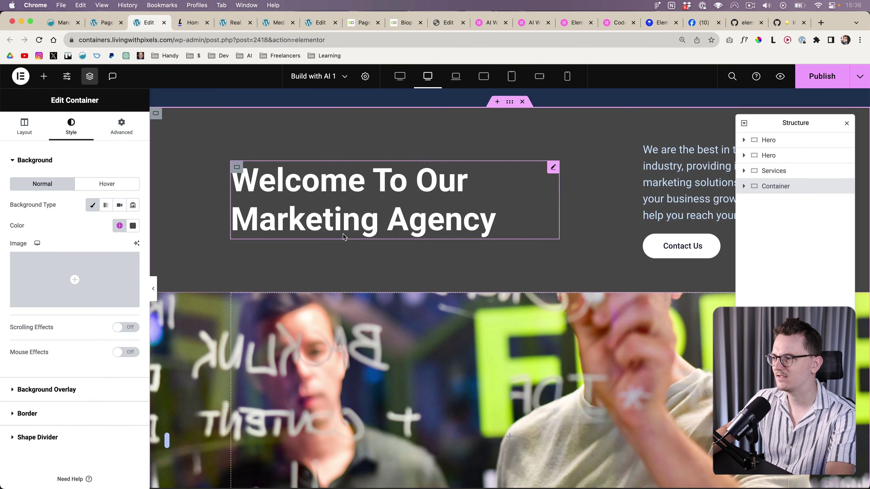
Close the Structure (Navigator) panel.
{"action": "scroll", "coordinate": [435, 255], "scroll_direction": "up", "scroll_amount": 1}
{"action": "scroll", "coordinate": [442, 239], "scroll_direction": "down", "scroll_amount": 1}
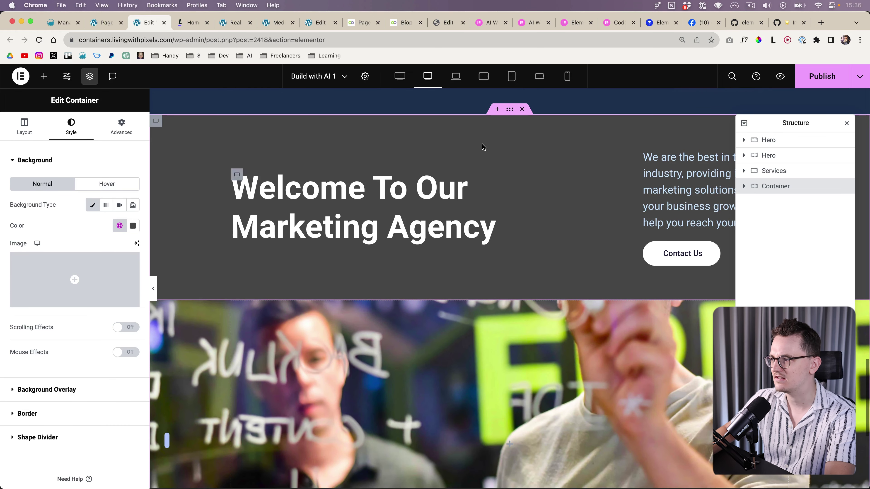
{"action": "scroll", "coordinate": [468, 193], "scroll_direction": "down", "scroll_amount": 1}
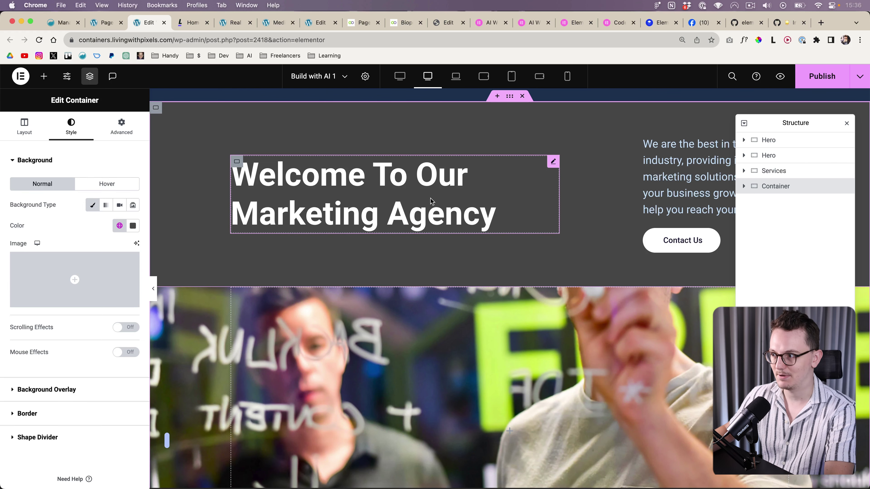
{"action": "scroll", "coordinate": [431, 201], "scroll_direction": "down", "scroll_amount": 1}
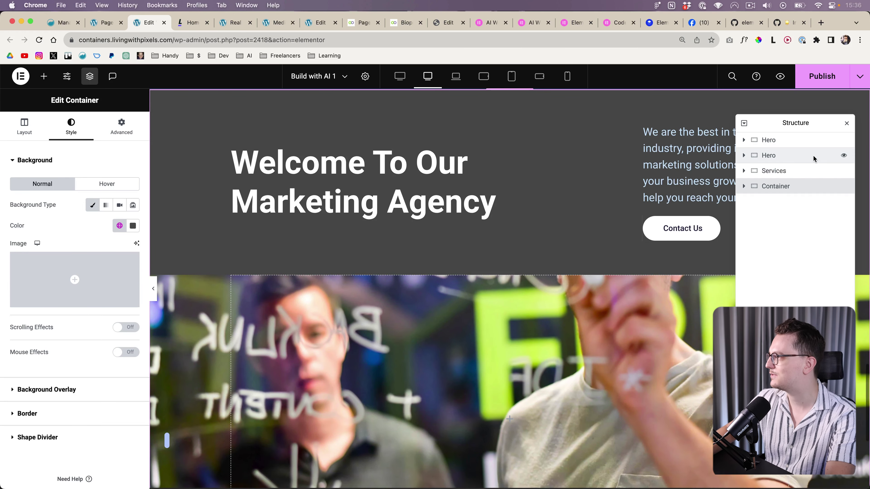
{"action": "left_click", "coordinate": [847, 123]}
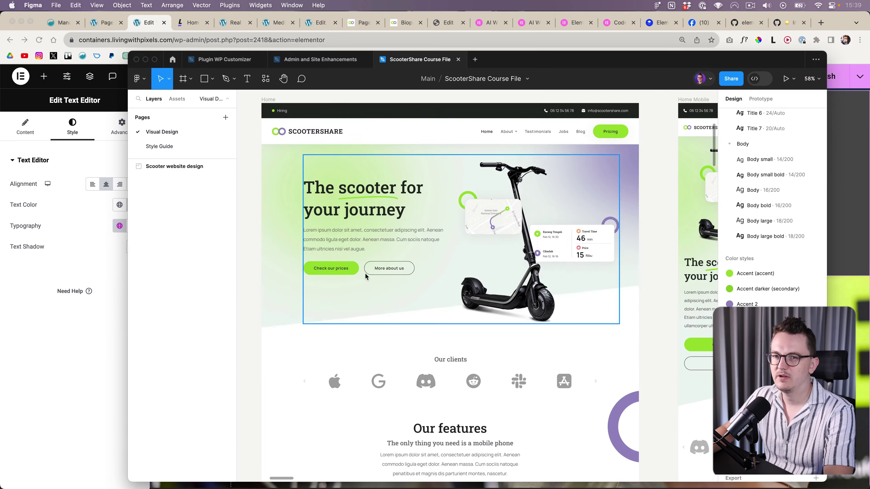
Pan the Figma canvas to the About and Pricing frames, zoom into the pricing cards, then return to Elementor.
{"action": "scroll", "coordinate": [384, 273], "scroll_direction": "down", "scroll_amount": 5}
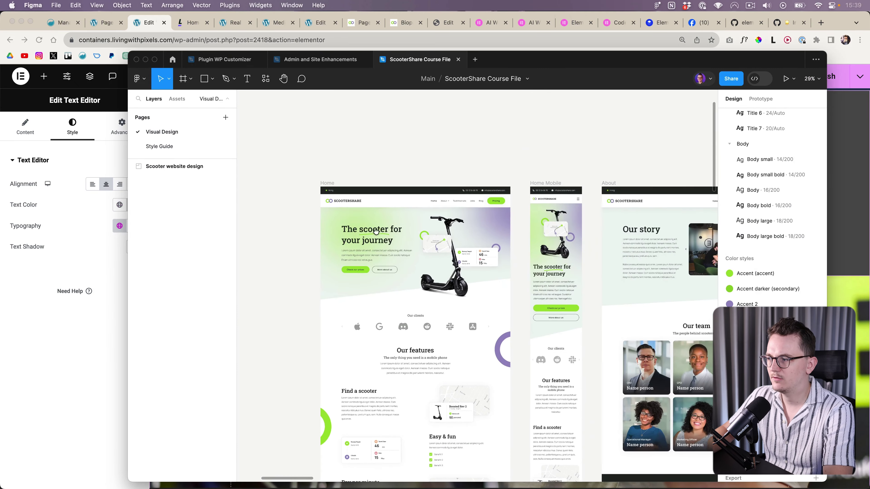
{"action": "left_click_drag", "start_coordinate": [593, 251], "coordinate": [518, 252]}
{"action": "scroll", "coordinate": [517, 252], "scroll_direction": "right", "scroll_amount": 10}
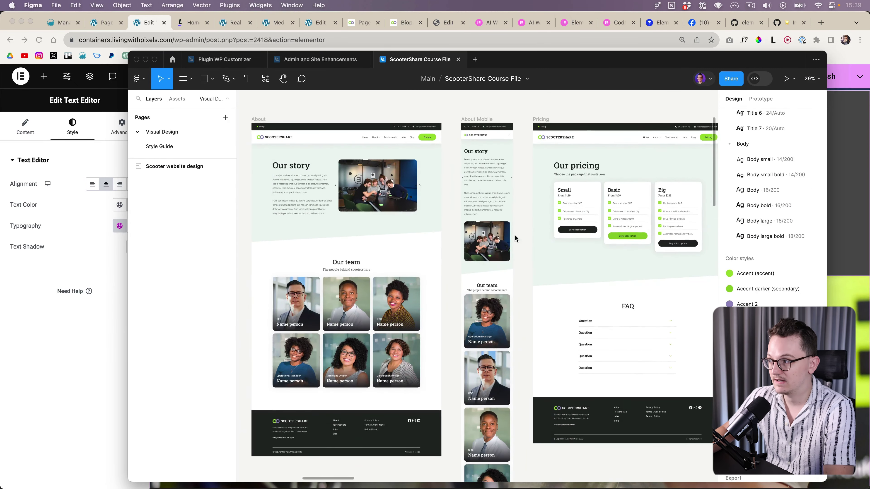
{"action": "scroll", "coordinate": [497, 243], "scroll_direction": "up", "scroll_amount": 5}
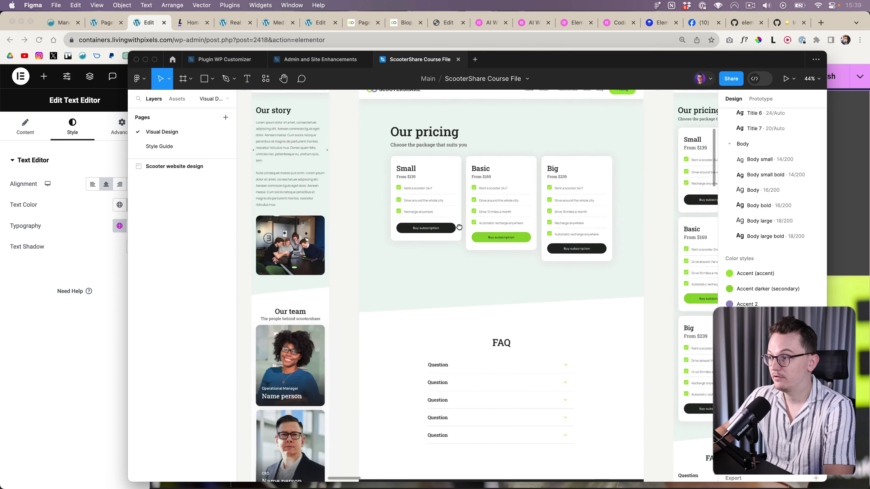
{"action": "scroll", "coordinate": [431, 221], "scroll_direction": "down", "scroll_amount": 2}
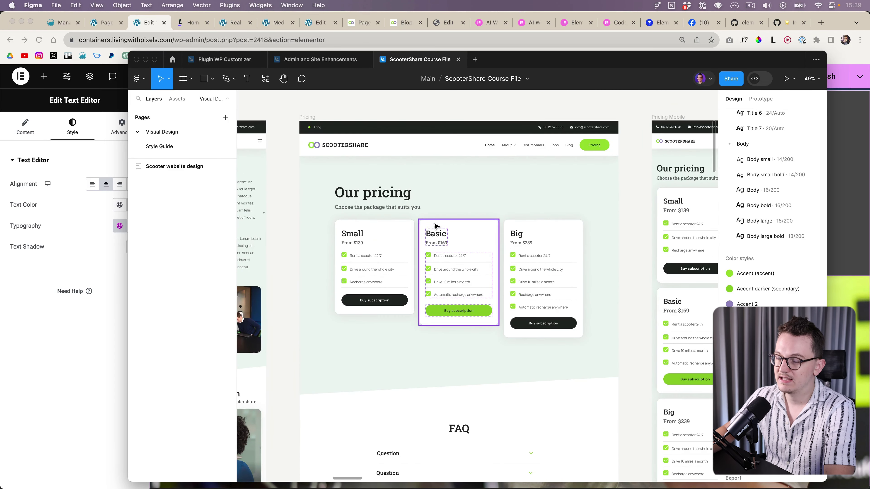
{"action": "key", "text": "super+Tab"}
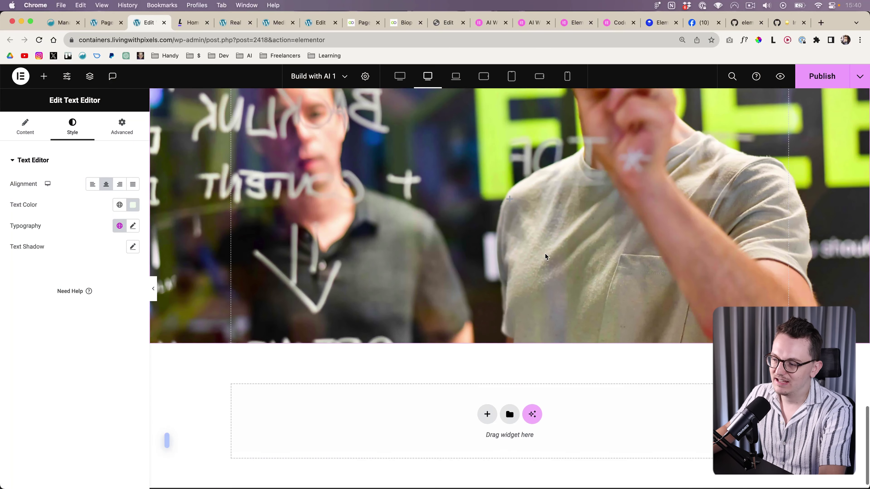
{"action": "scroll", "coordinate": [495, 322], "scroll_direction": "down", "scroll_amount": 1}
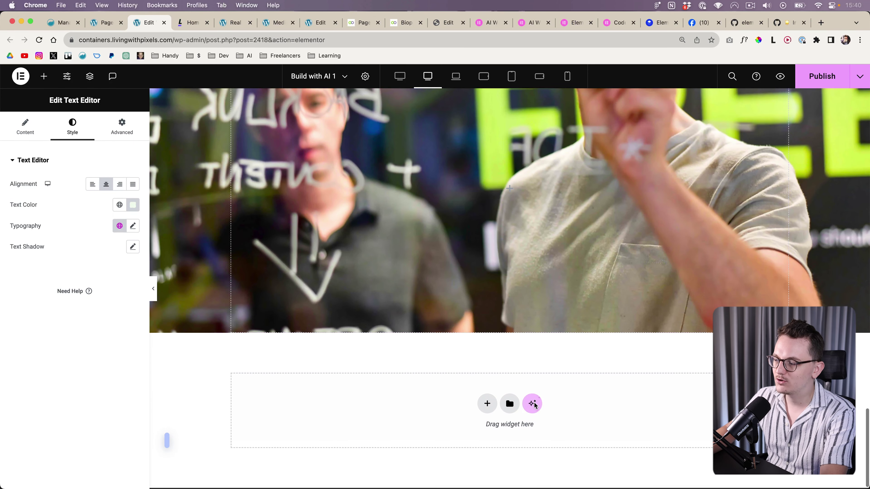
Open the AI layout prompt on the empty Elementor container, then view Figma's six-card 'Our vehicles are electric' section.
{"action": "left_click", "coordinate": [532, 404]}
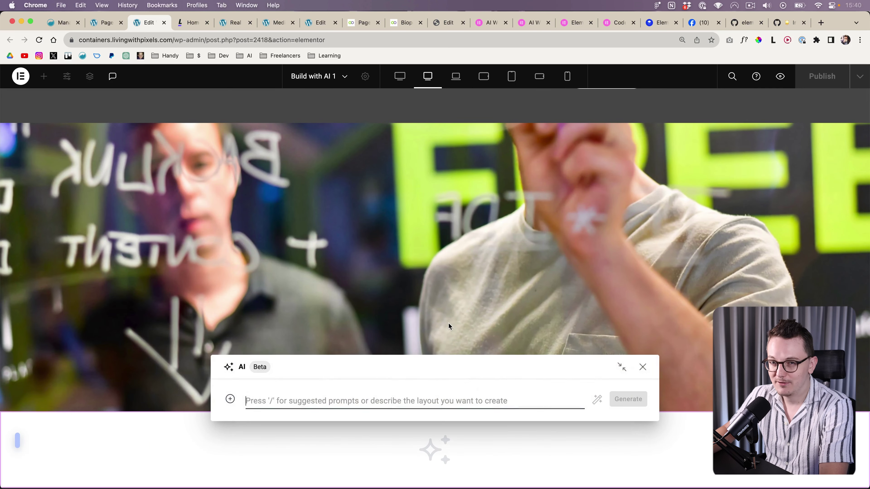
{"action": "key", "text": "super+Tab"}
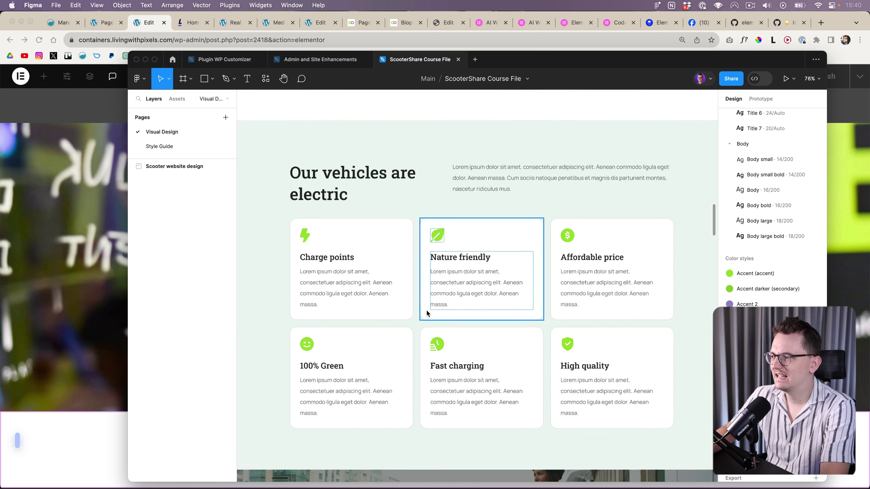
{"action": "scroll", "coordinate": [437, 257], "scroll_direction": "right", "scroll_amount": 1}
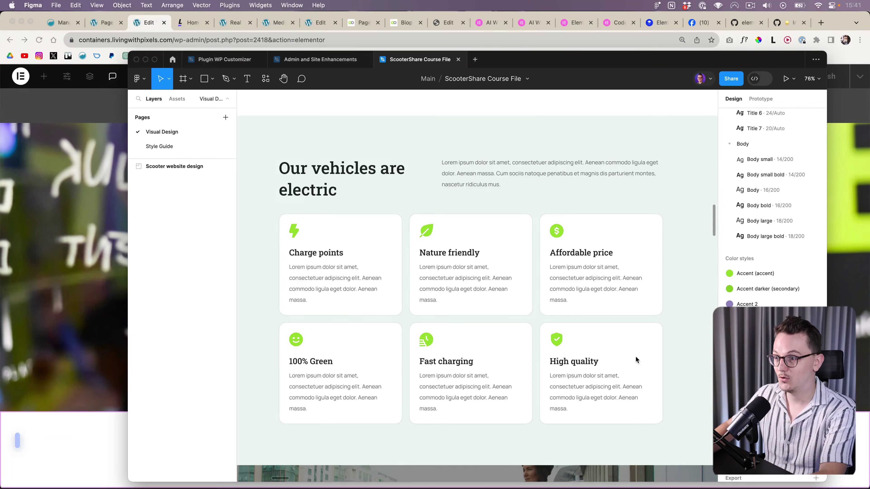
Close the AI prompt and insert the Benefits block 'The values we live by' from the template library.
{"action": "key", "text": "super+Tab"}
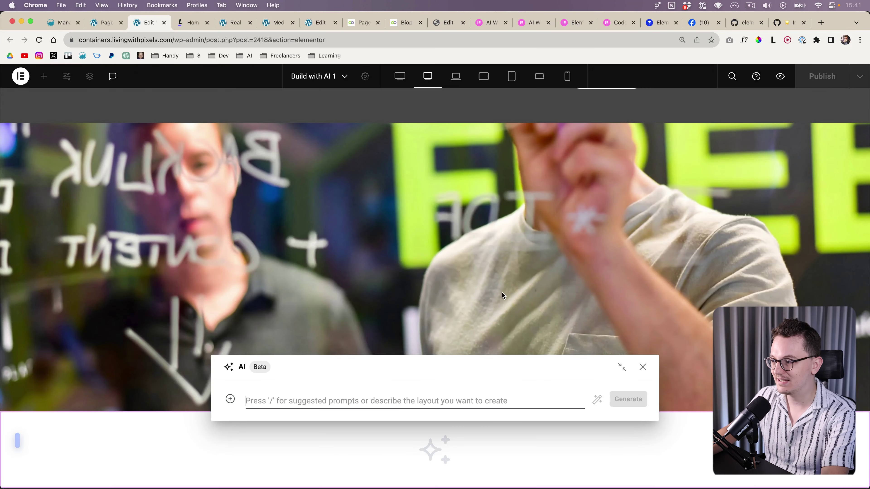
{"action": "left_click", "coordinate": [643, 367]}
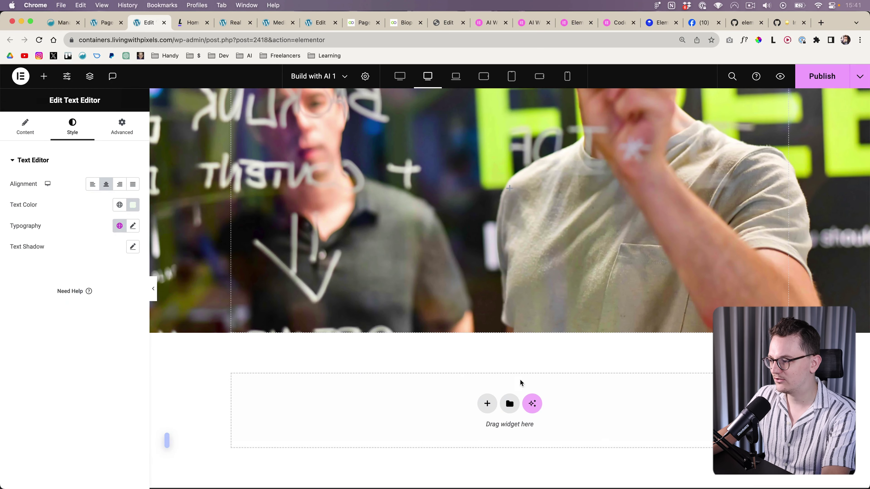
{"action": "left_click", "coordinate": [510, 404]}
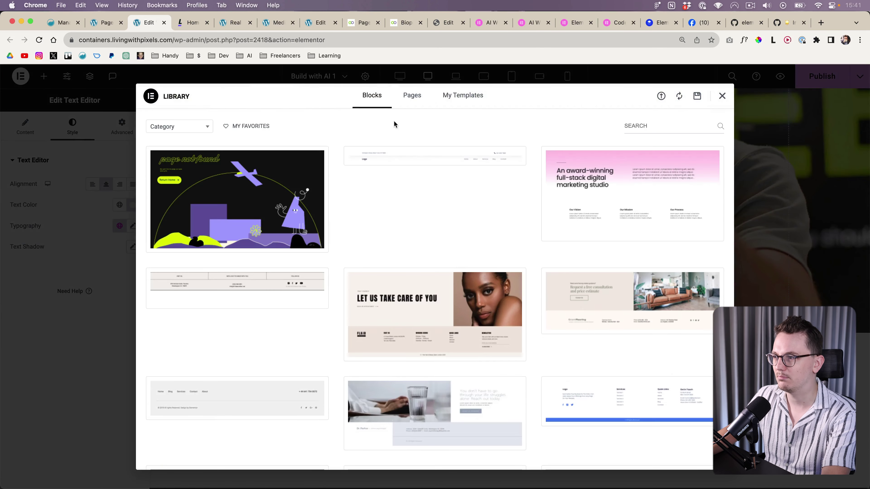
{"action": "left_click", "coordinate": [194, 126]}
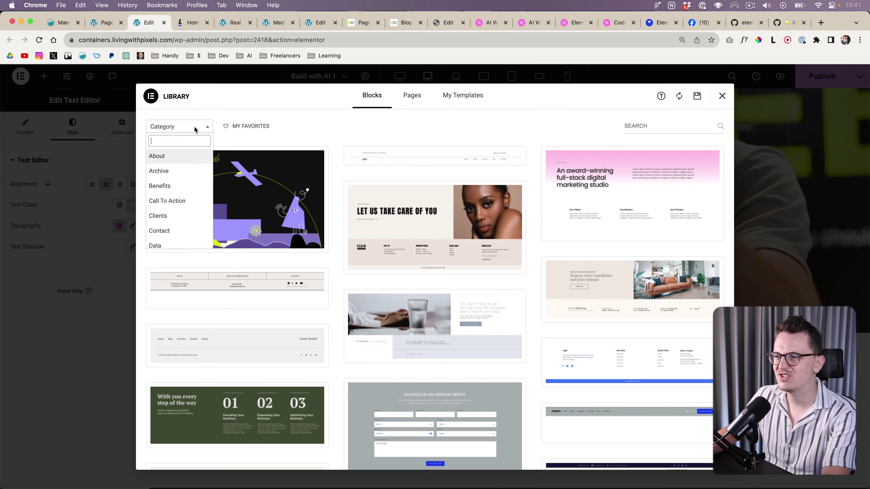
{"action": "scroll", "coordinate": [184, 226], "scroll_direction": "down", "scroll_amount": 1}
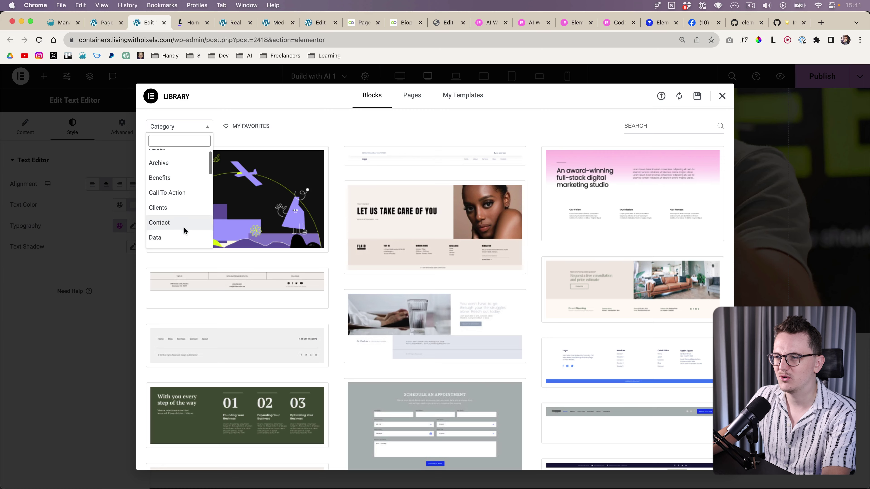
{"action": "left_click", "coordinate": [178, 174]}
{"action": "scroll", "coordinate": [333, 242], "scroll_direction": "down", "scroll_amount": 2}
{"action": "scroll", "coordinate": [333, 242], "scroll_direction": "down", "scroll_amount": 5}
{"action": "mouse_move", "coordinate": [441, 297]}
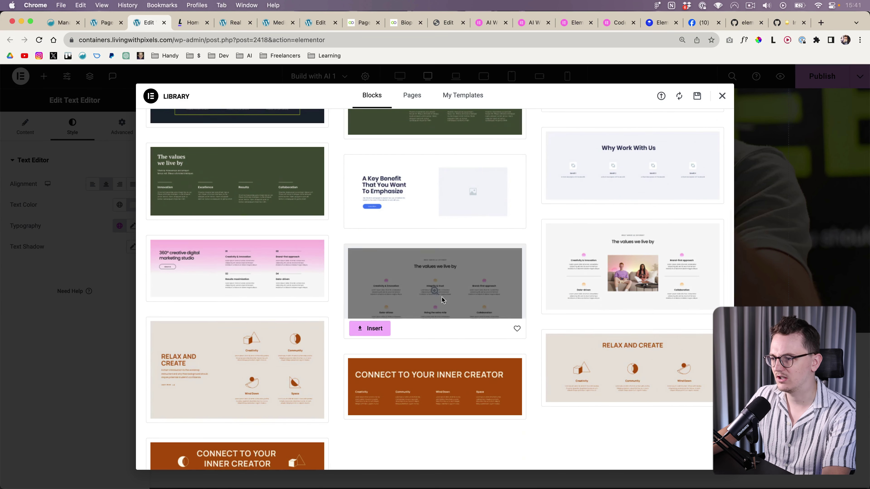
{"action": "scroll", "coordinate": [441, 297], "scroll_direction": "down", "scroll_amount": 1}
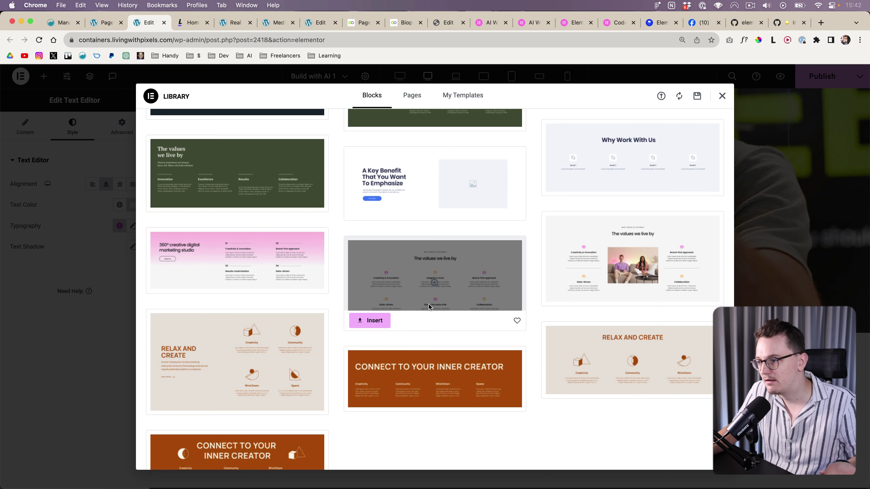
{"action": "left_click", "coordinate": [381, 320]}
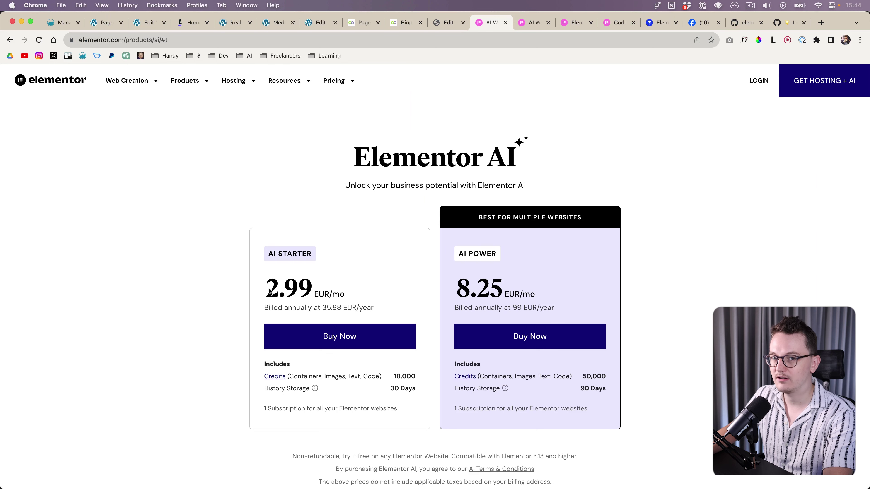
Point out the 2.99 AI Starter price and its Credits row, then open the credits explanation.
{"action": "double_click", "coordinate": [274, 293]}
{"action": "left_click", "coordinate": [313, 305]}
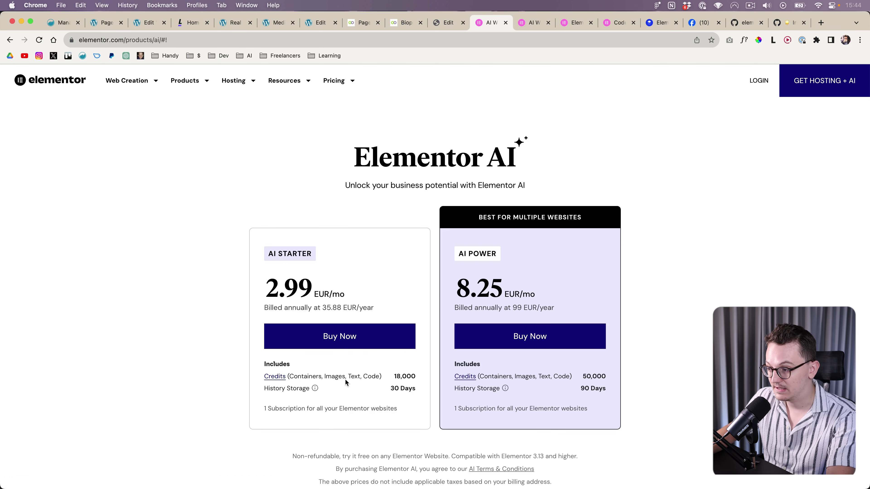
{"action": "triple_click", "coordinate": [415, 376]}
{"action": "left_click", "coordinate": [385, 379]}
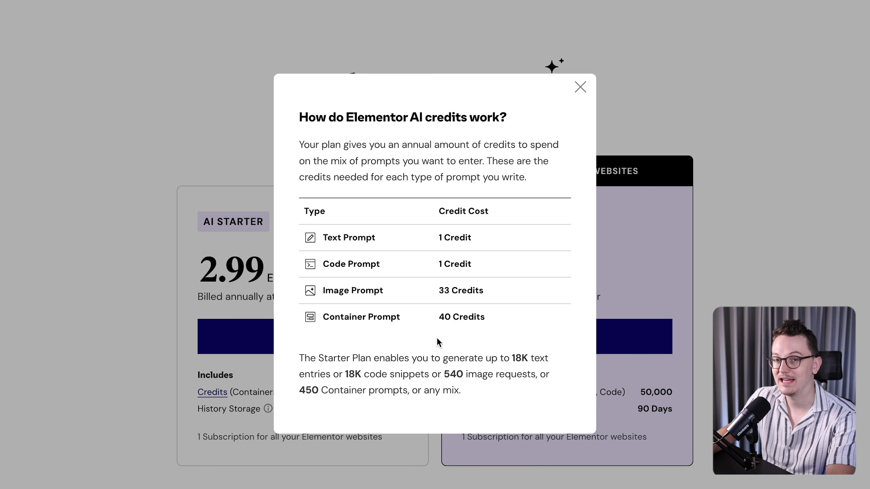
Close the credits dialog and point out the 8.25 EUR/mo AI Power price.
{"action": "left_click", "coordinate": [582, 86]}
{"action": "left_click_drag", "start_coordinate": [463, 278], "coordinate": [528, 276]}
{"action": "left_click", "coordinate": [527, 277]}
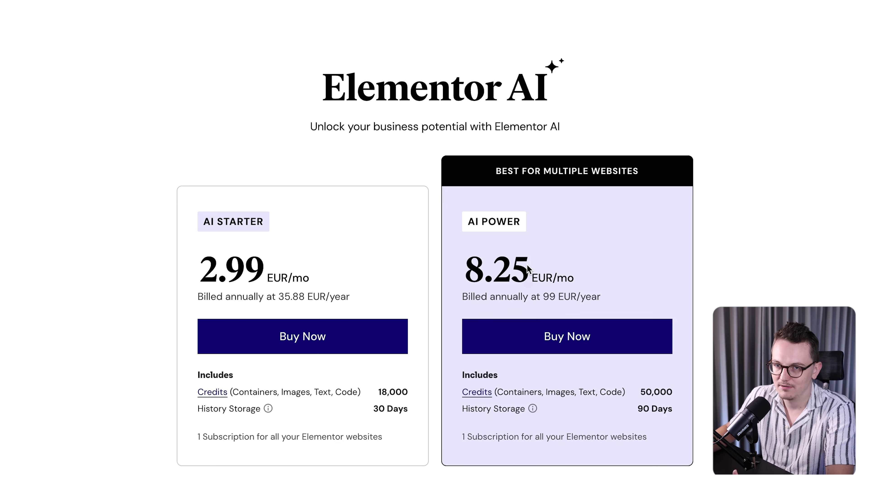